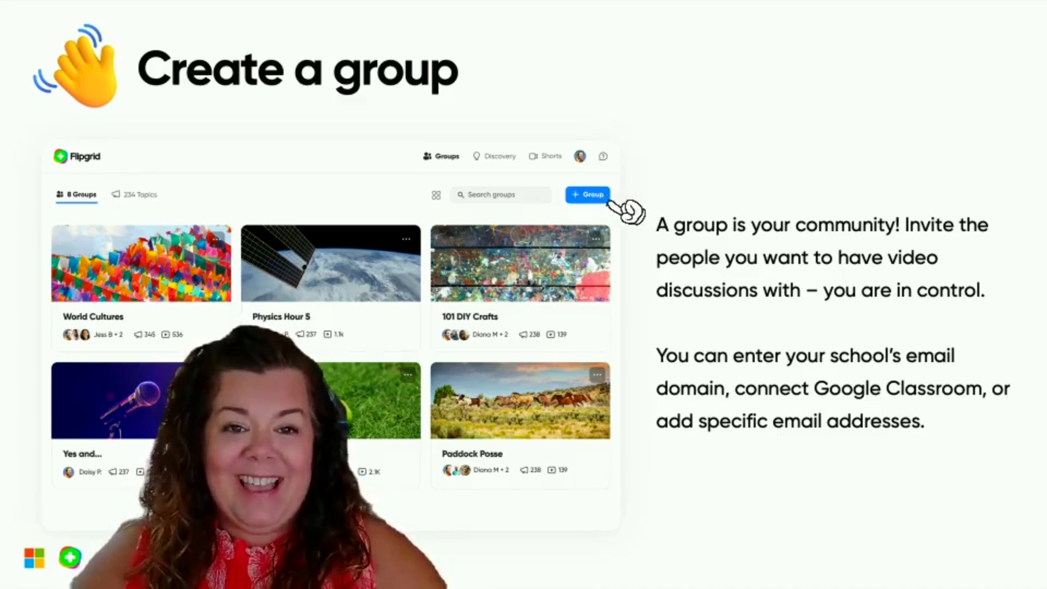
Step: Advance the slideshow from Create a group to the Spark a discussion with Topics slide
key(Right)
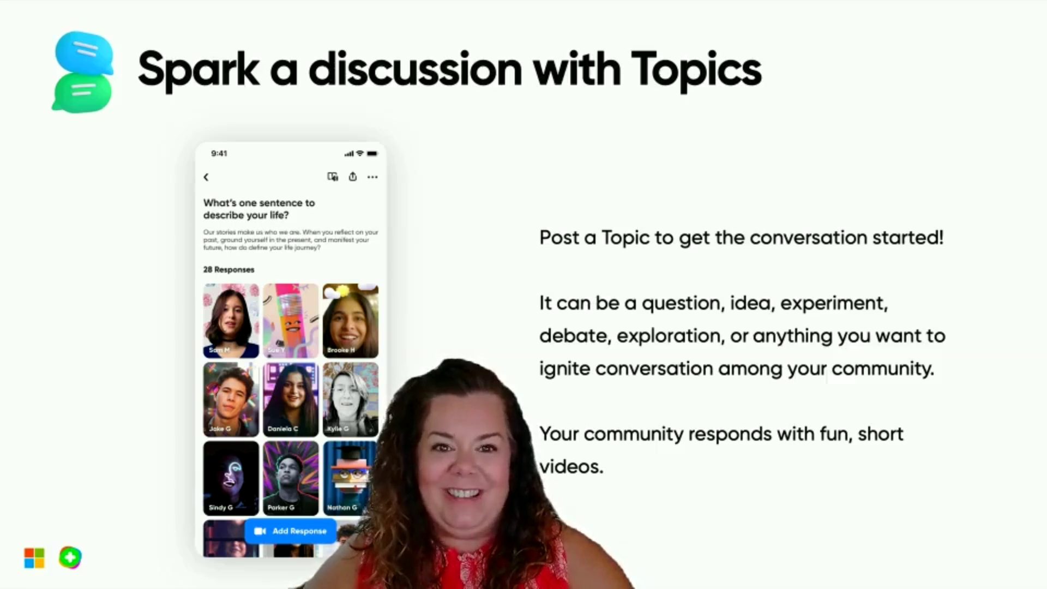
Step: Advance the slideshow past the Topics slide to the next slide
key(Right)
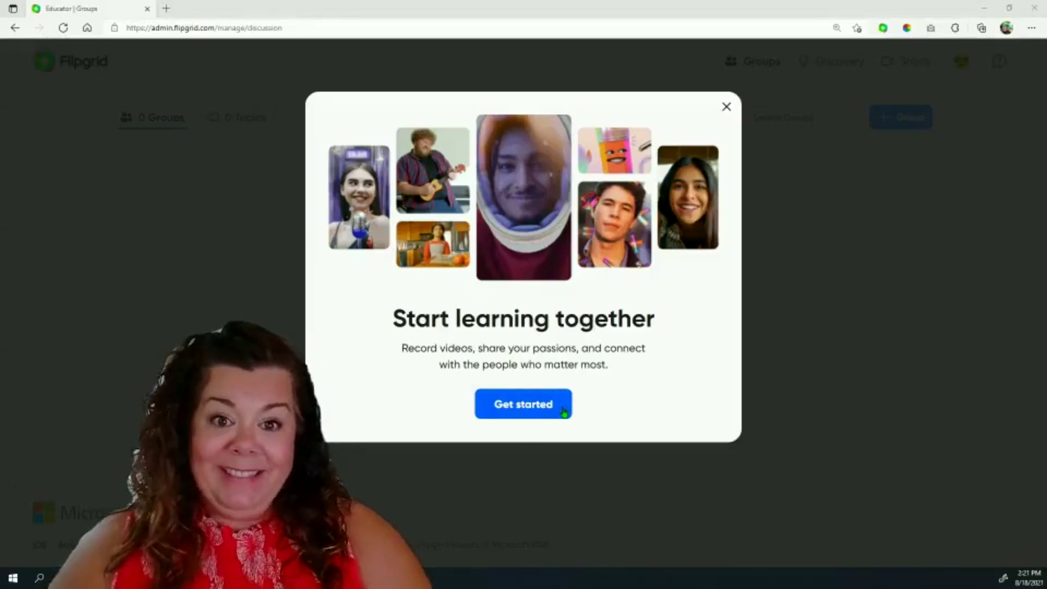
Step: Dismiss the welcome dialog and start a new group named 'Room 4'
click(564, 412)
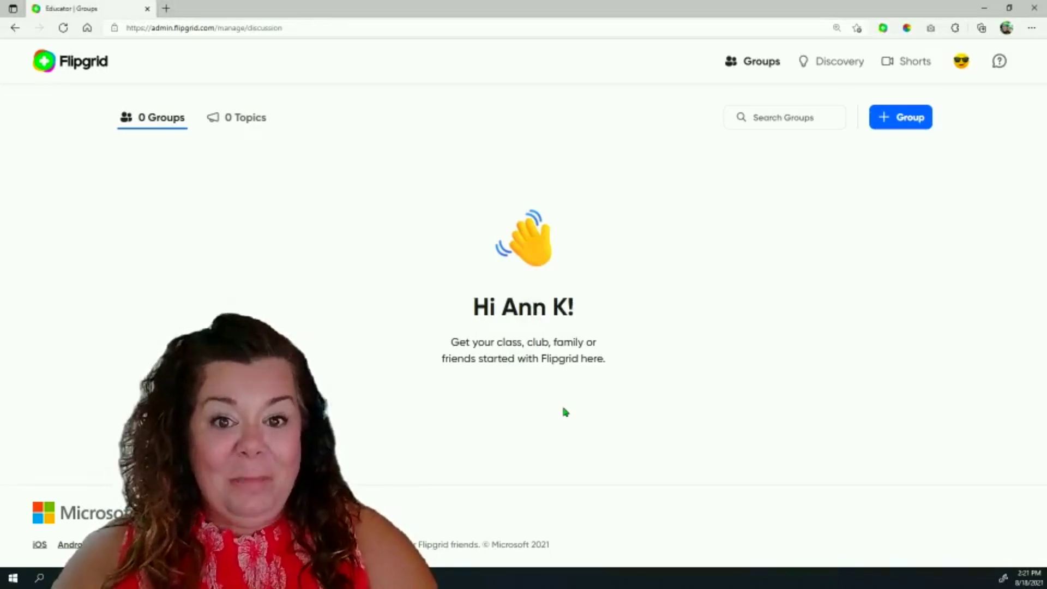
click(879, 125)
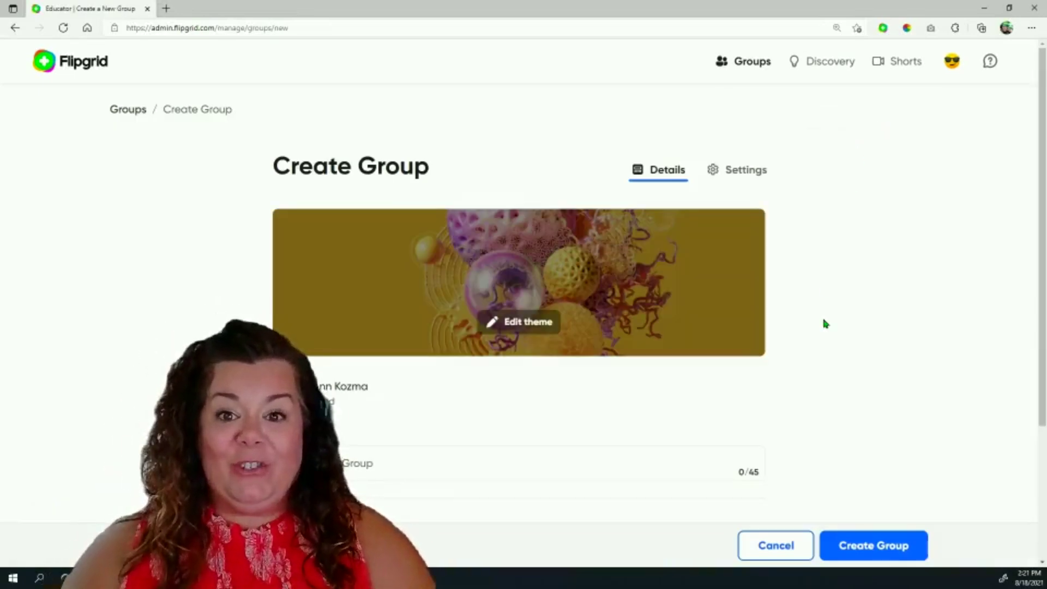
scroll(824, 320, down, 3)
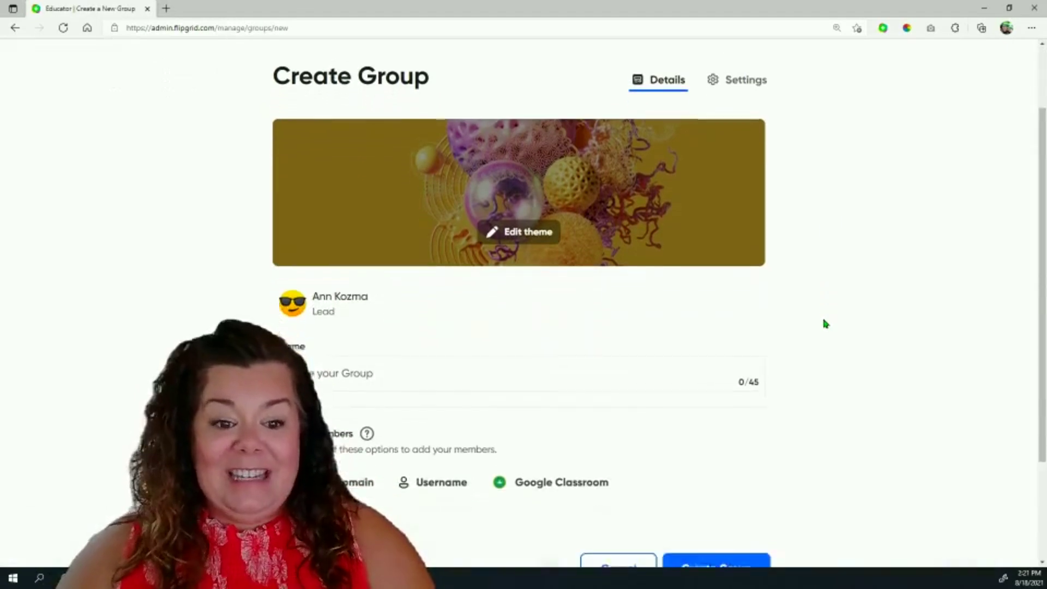
scroll(825, 323, down, 2)
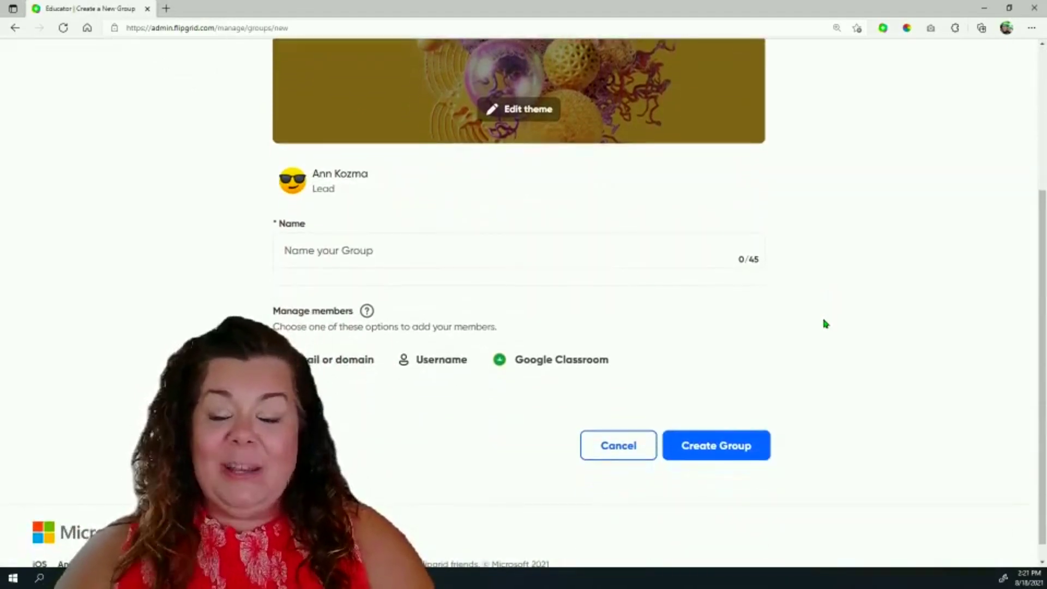
scroll(825, 324, down, 1)
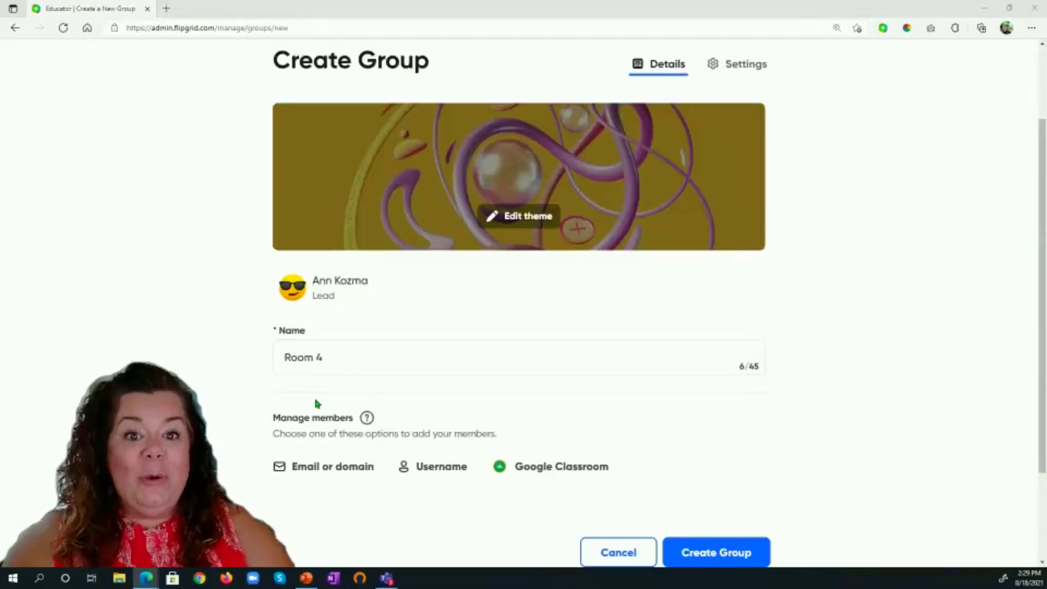
click(367, 349)
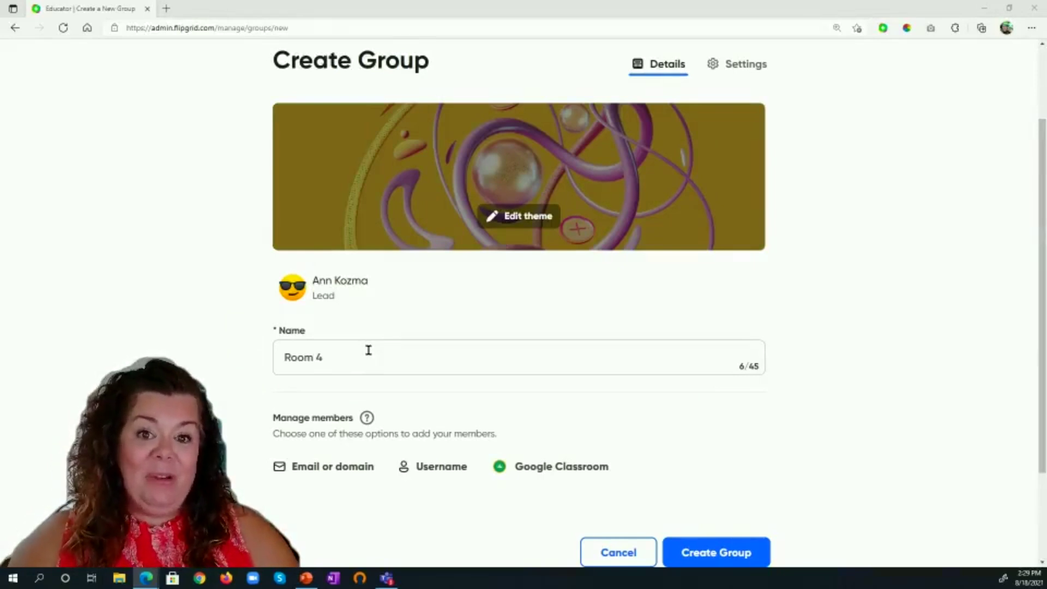
scroll(368, 351, down, 2)
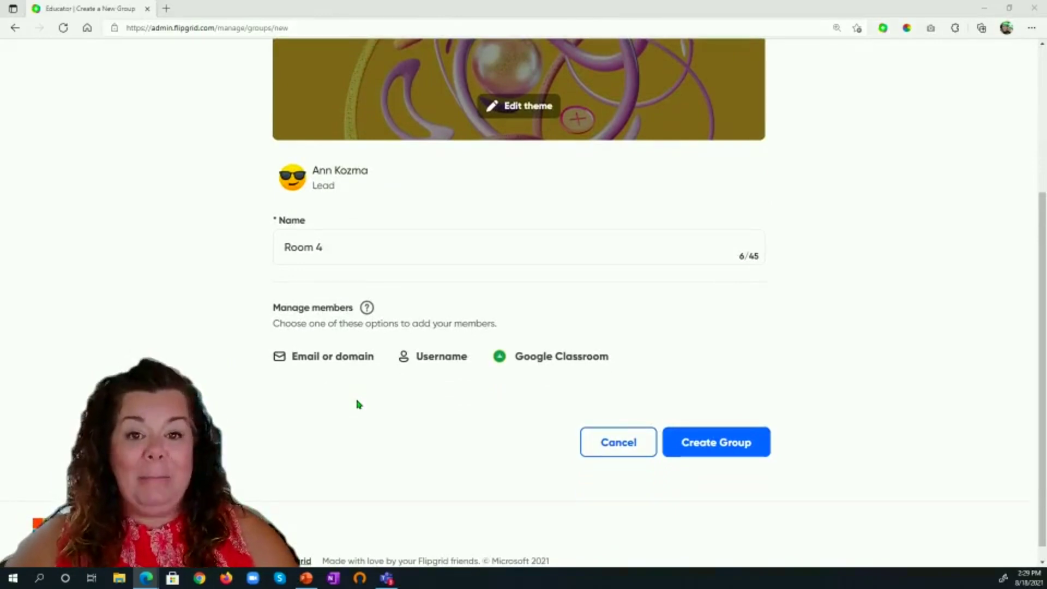
Step: Add the flipgrid.com domain as allowed members, then view the Username option
click(337, 364)
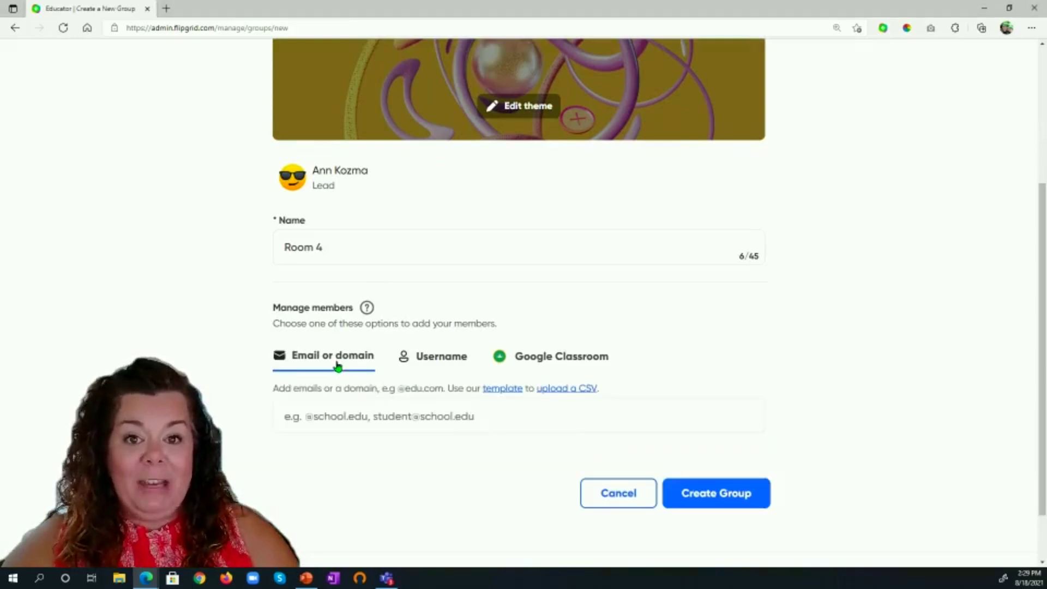
click(329, 415)
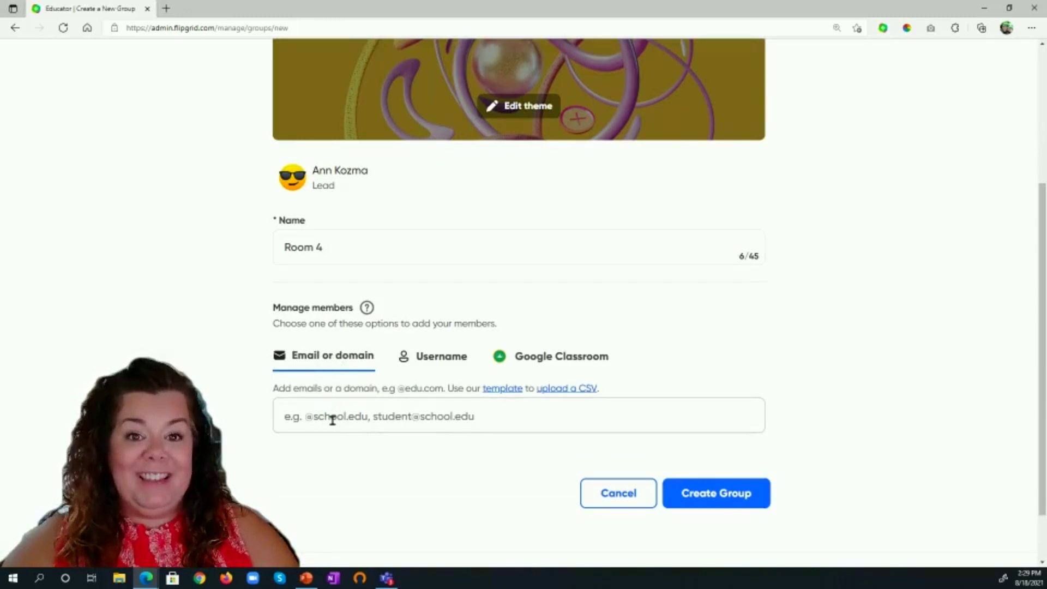
click(332, 417)
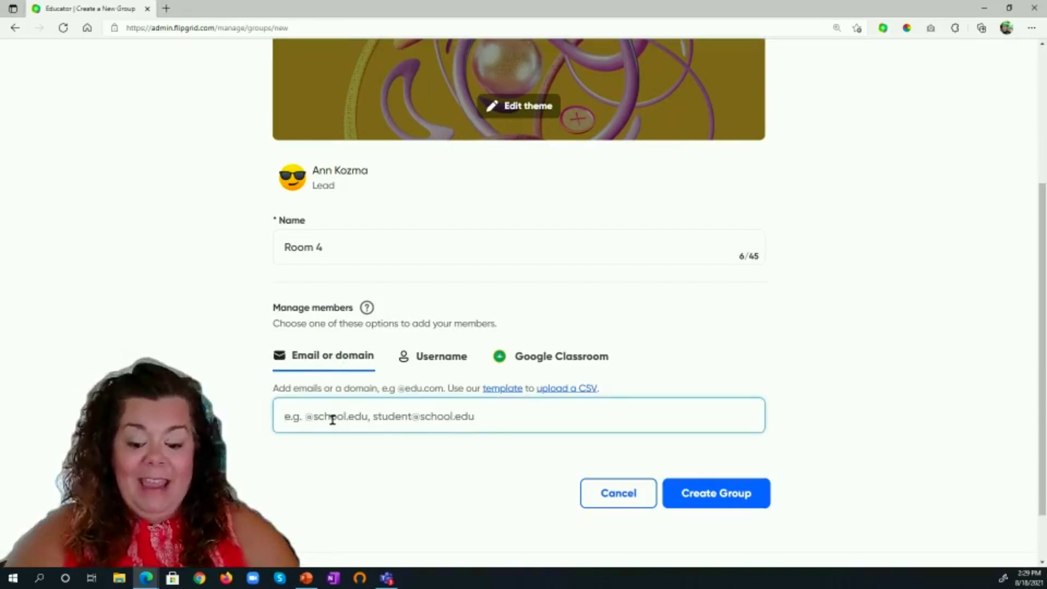
text(flipgrid)
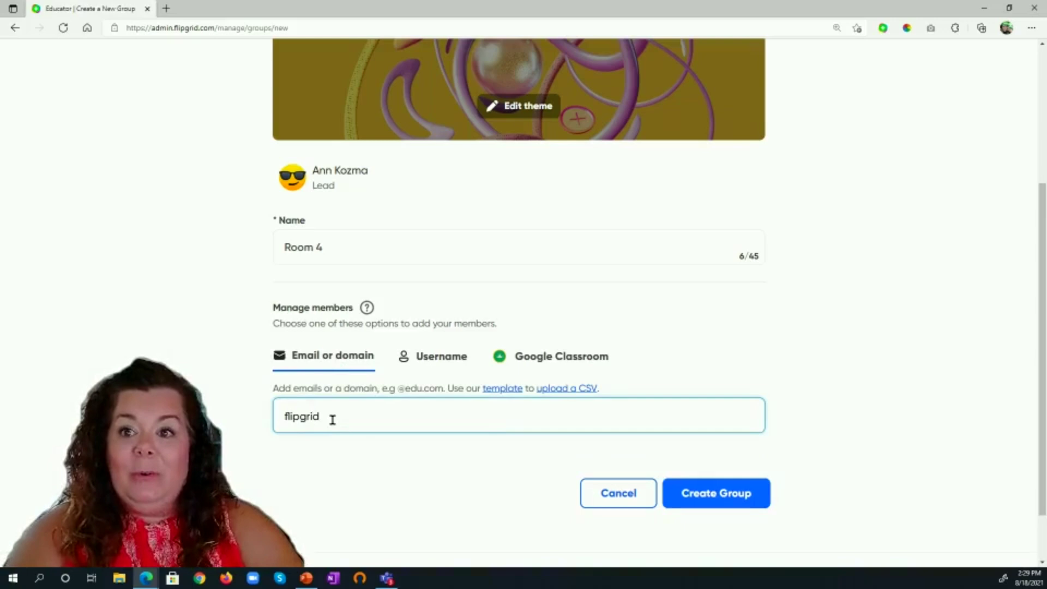
text(.com)
key(Return)
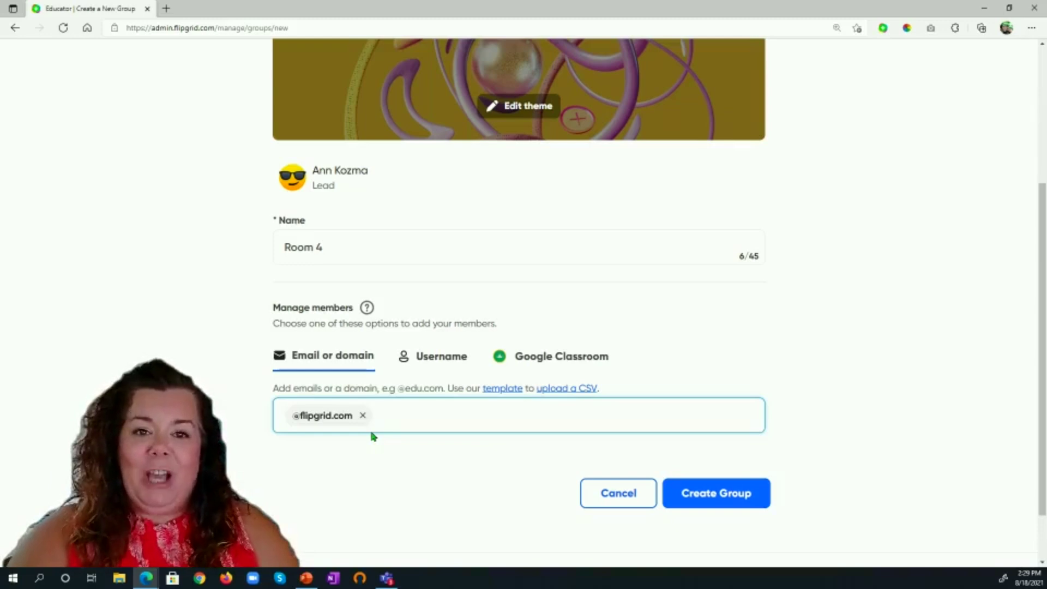
click(461, 360)
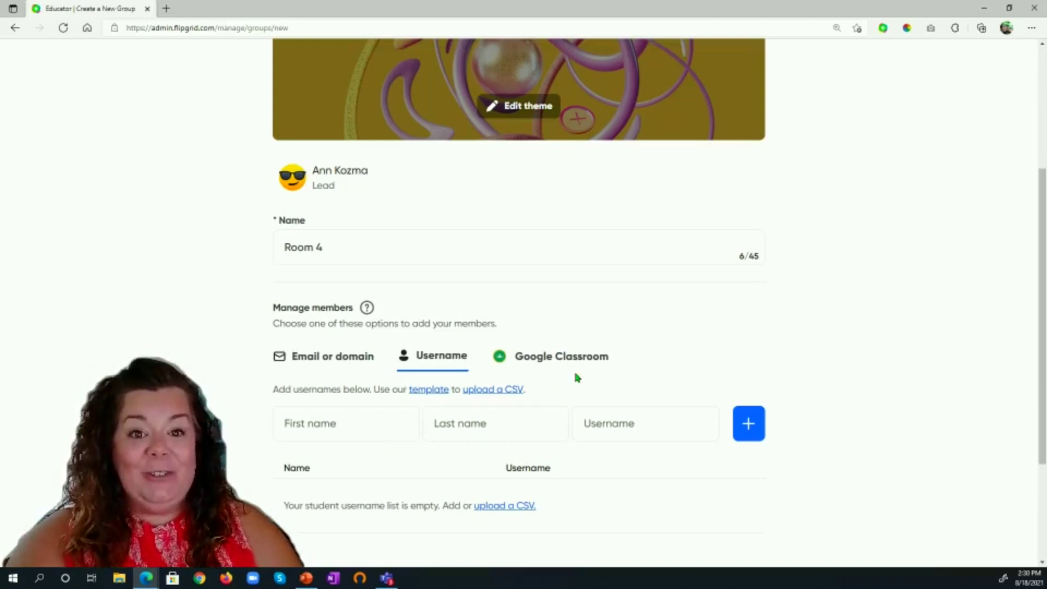
click(363, 369)
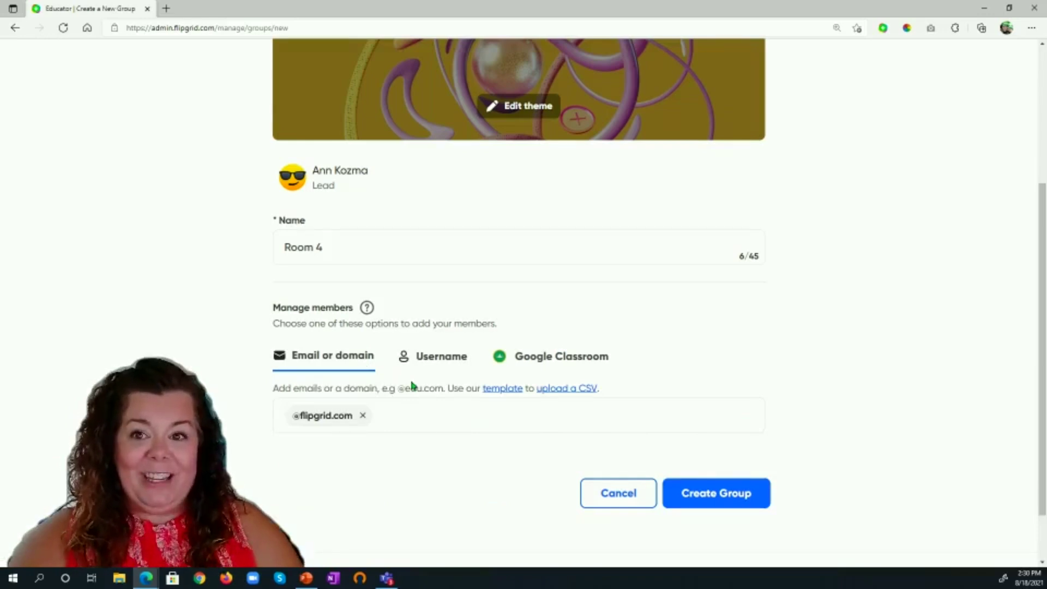
scroll(413, 385, down, 2)
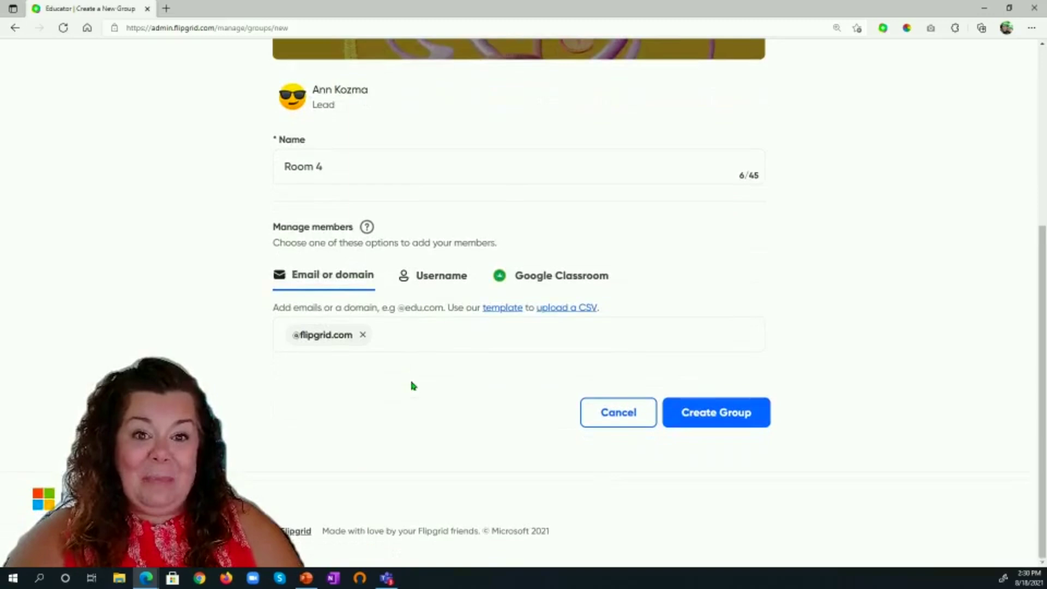
scroll(411, 381, up, 5)
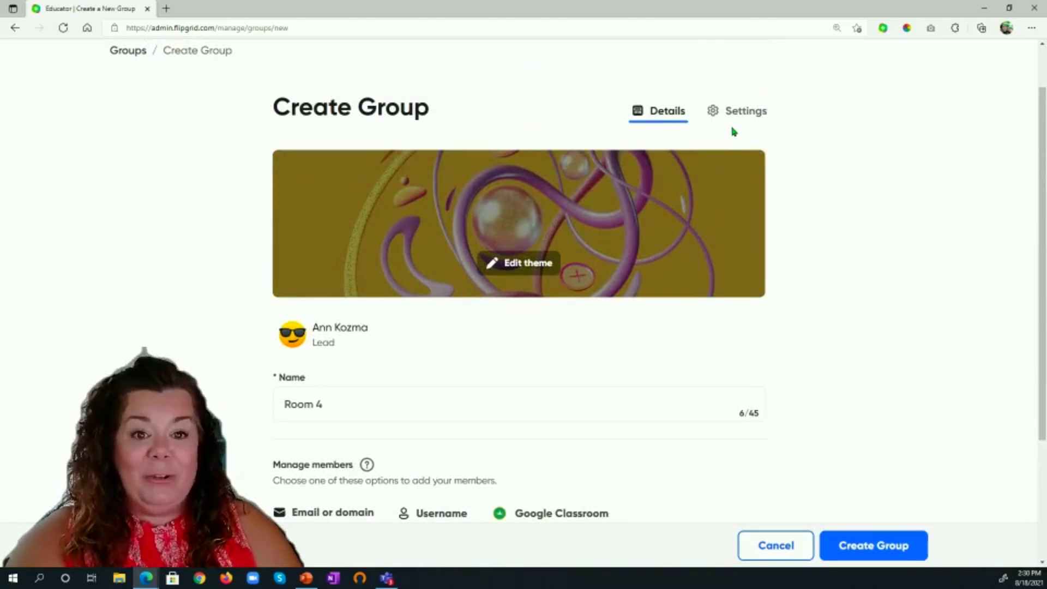
scroll(804, 358, down, 3)
scroll(769, 447, down, 1)
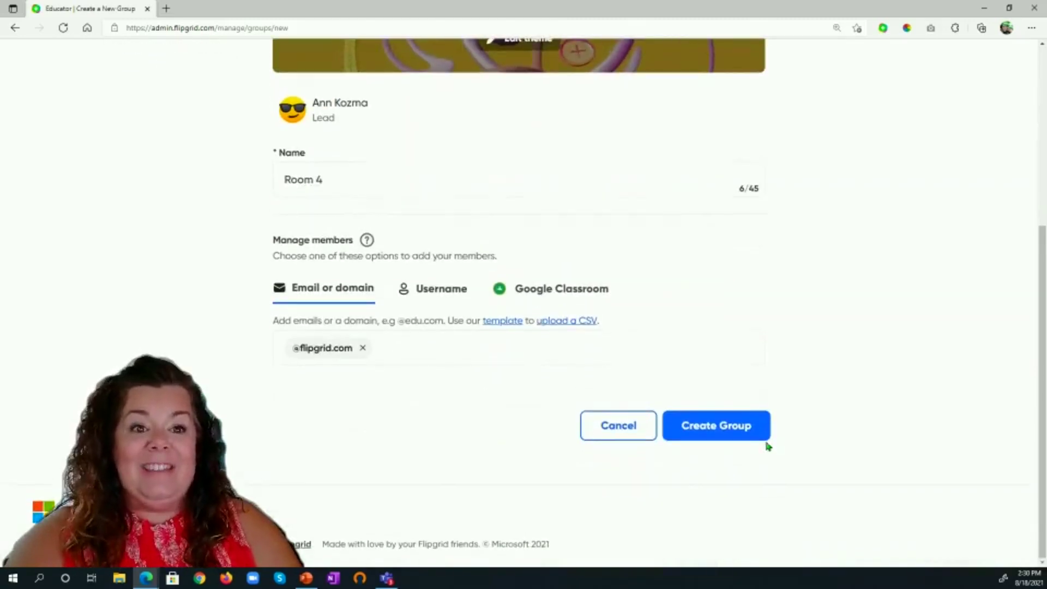
Step: Create the Room 4 group and close the 'Your Group is ready!' dialog
click(765, 439)
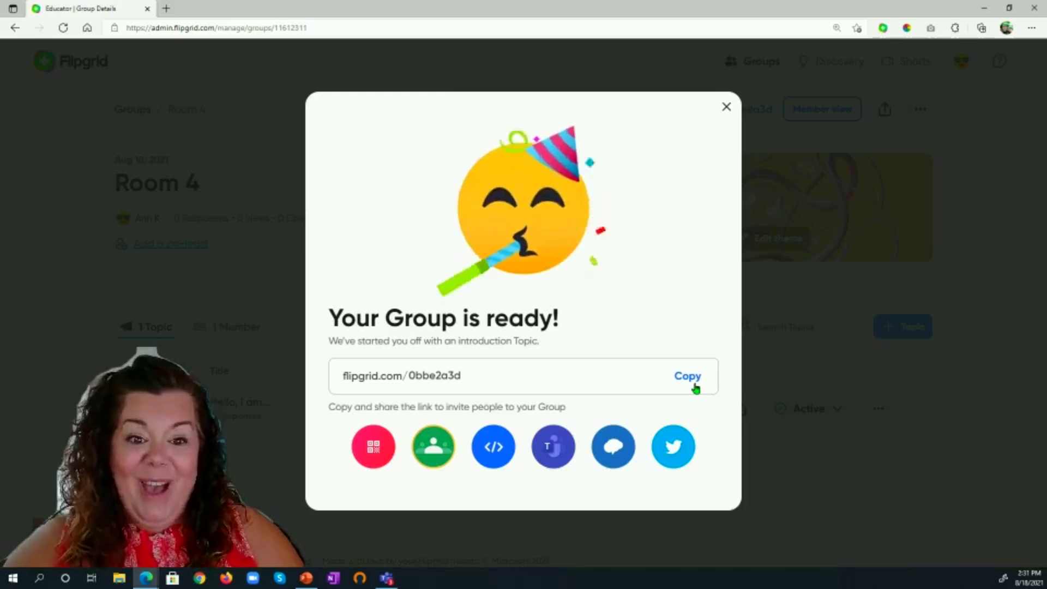
click(726, 107)
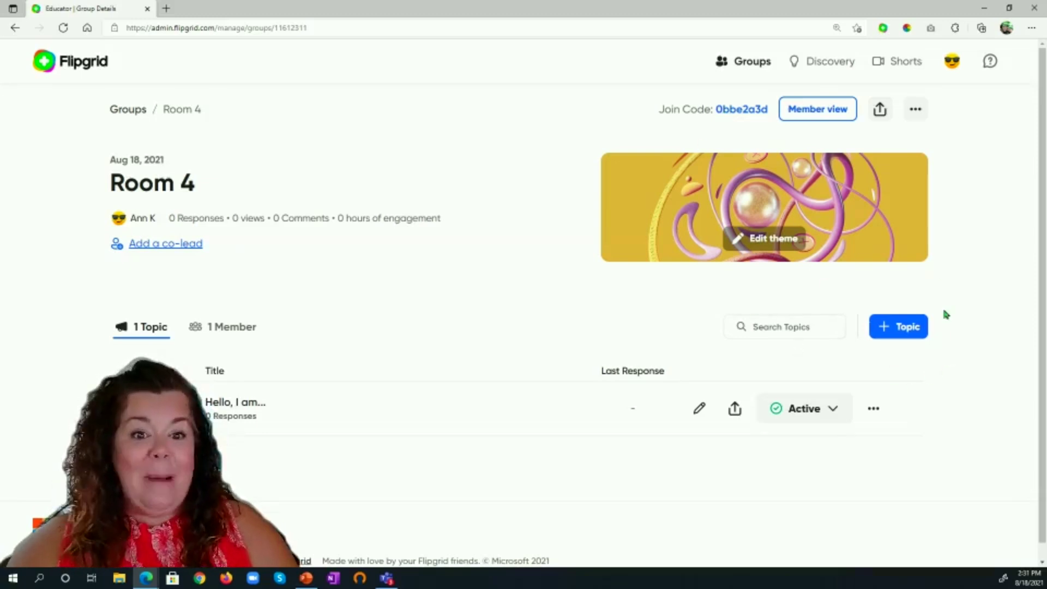
Step: Draft topic 'Day 1 Intros' with a welcome description requesting 30-second introductions
click(901, 336)
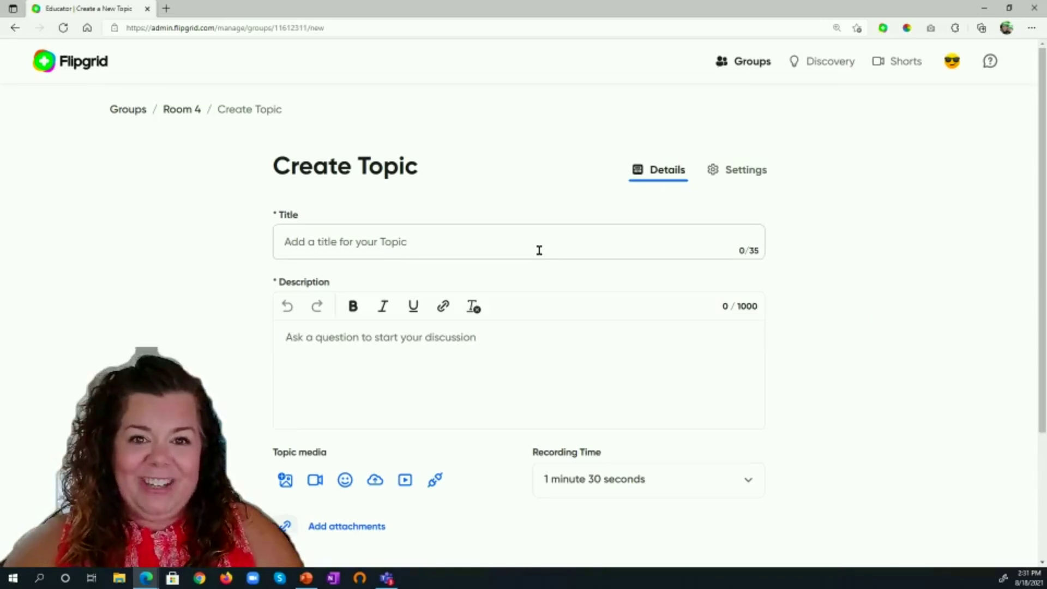
click(538, 250)
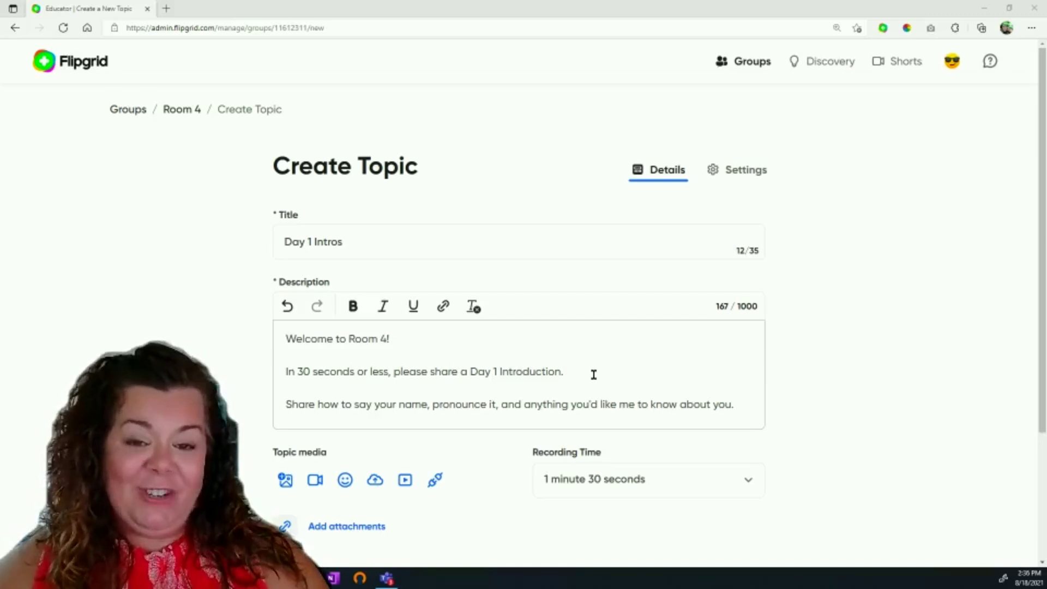
scroll(594, 375, down, 1)
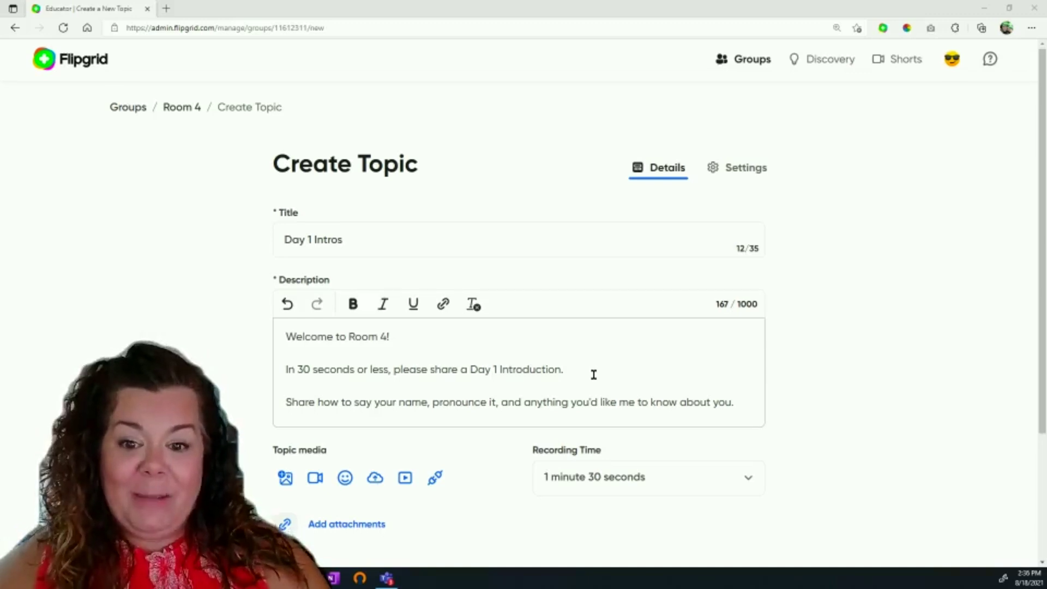
scroll(594, 375, down, 1)
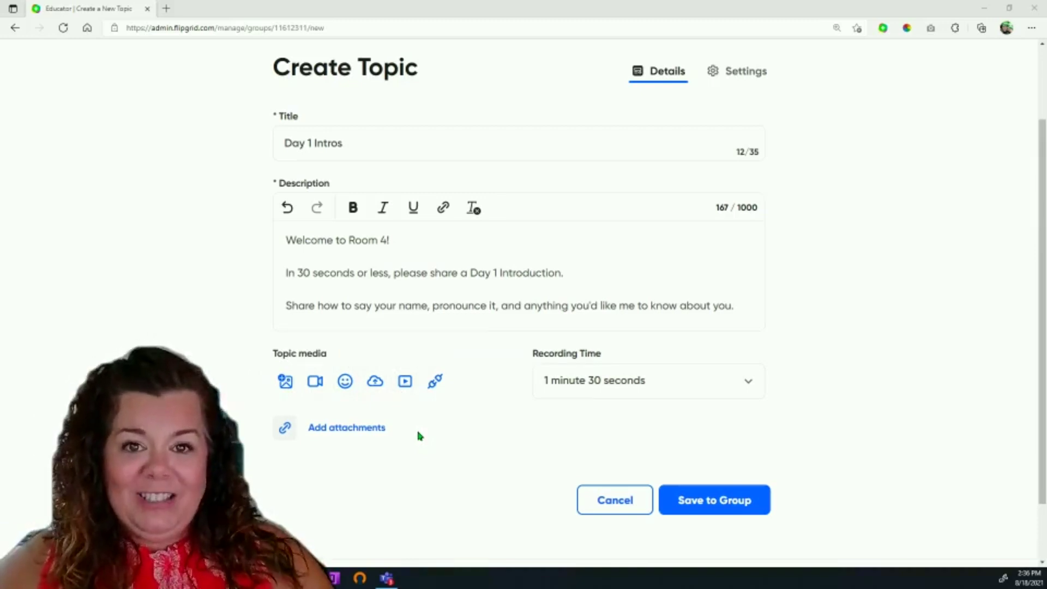
Step: Attach a smiley sticker to the Day 1 Intros topic
click(345, 381)
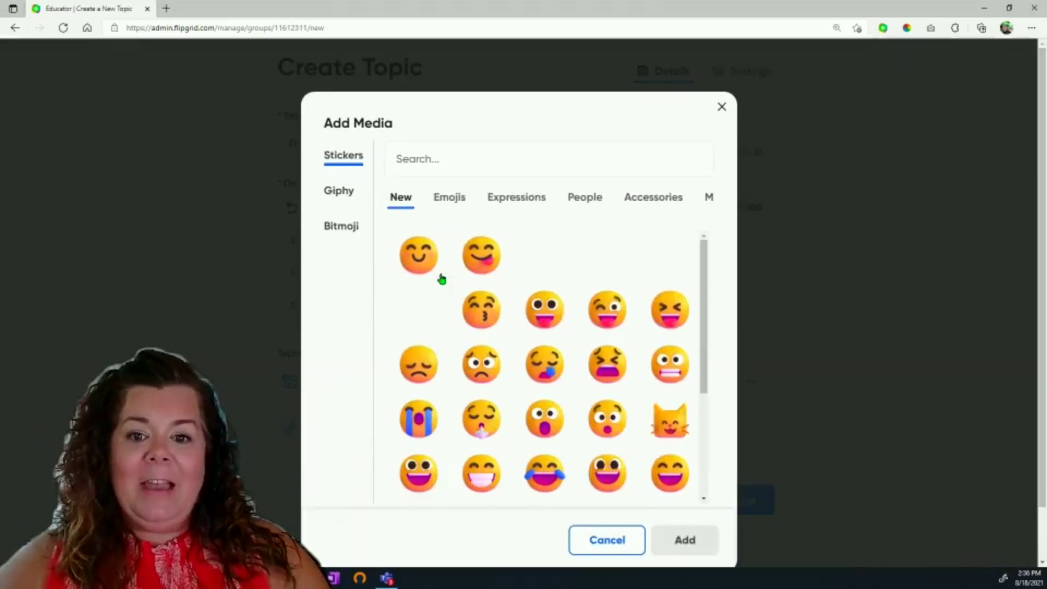
click(433, 268)
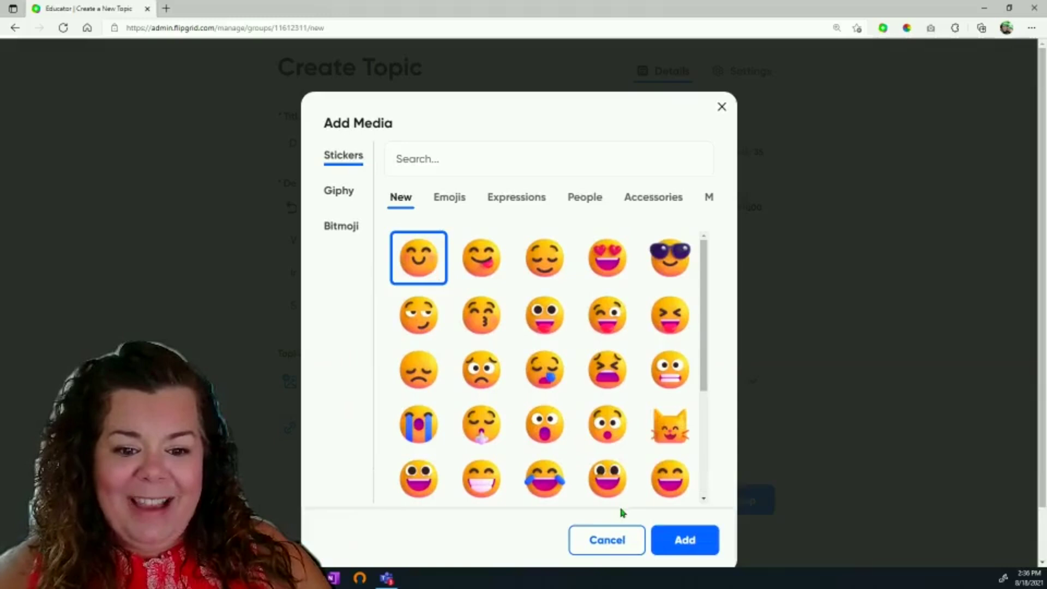
click(678, 545)
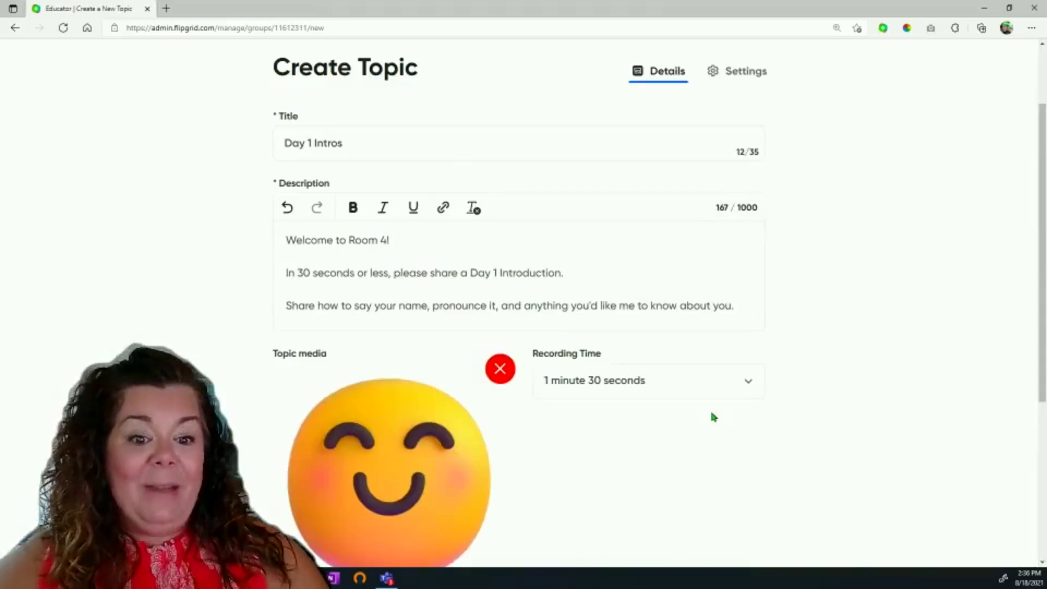
Step: Change the recording time limit from 1 minute 30 seconds to 30 seconds
click(710, 388)
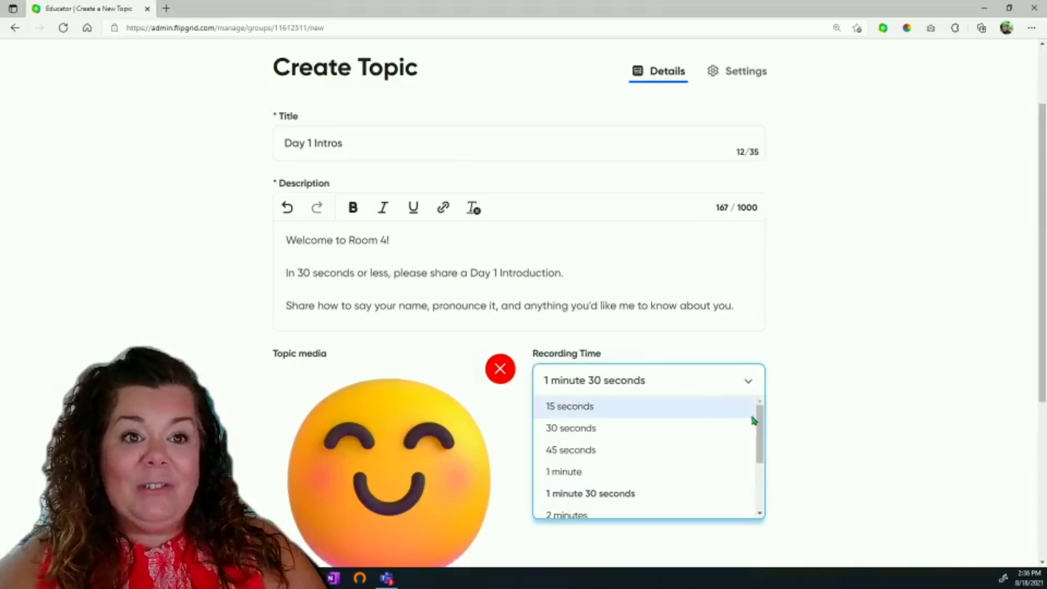
mouse_move(754, 420)
mouse_down()
mouse_move(761, 483)
mouse_move(756, 416)
mouse_up()
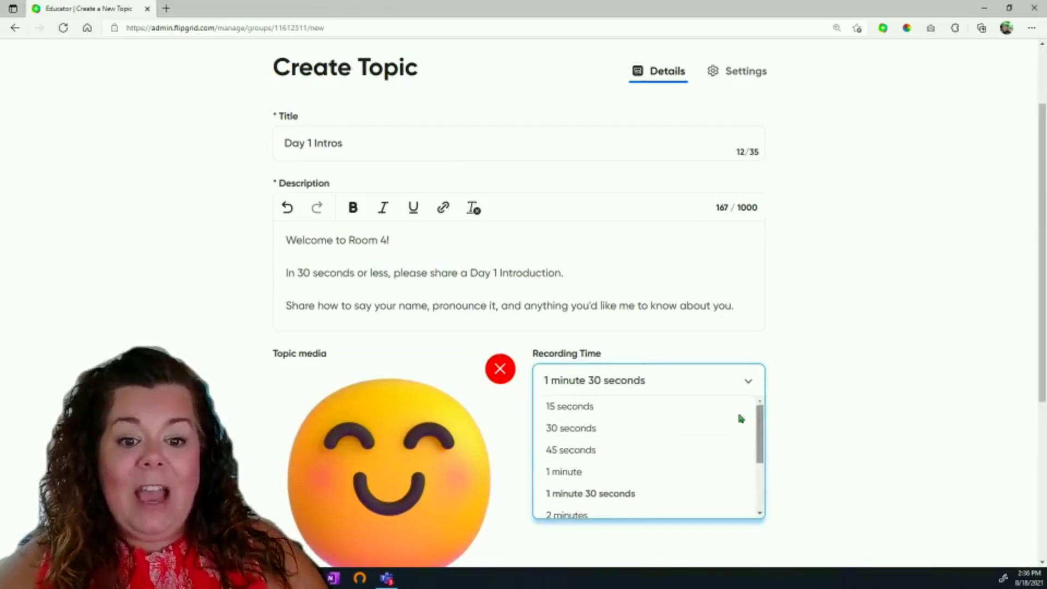
click(685, 428)
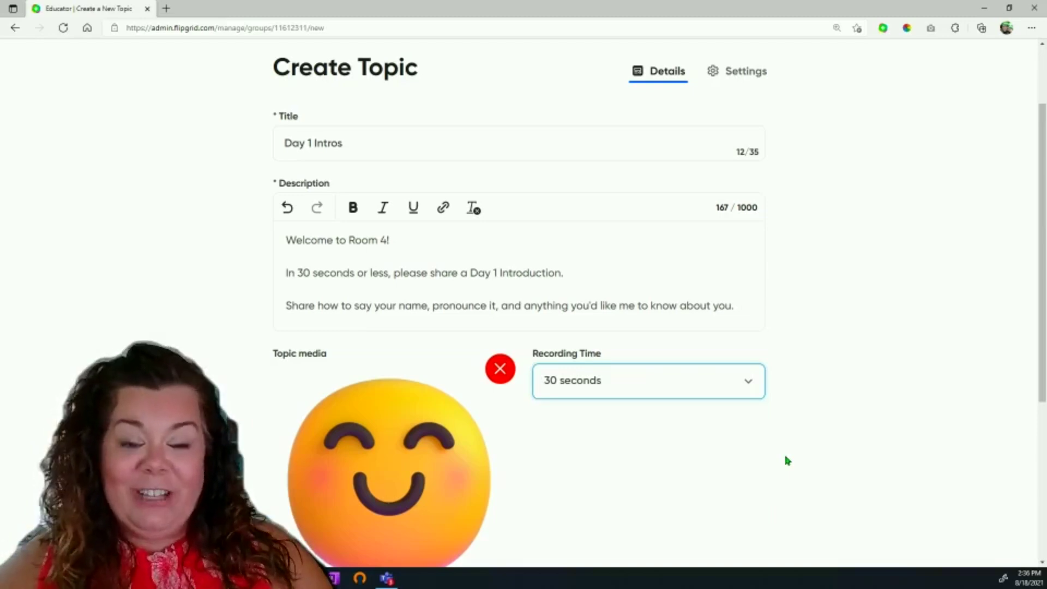
scroll(787, 460, down, 3)
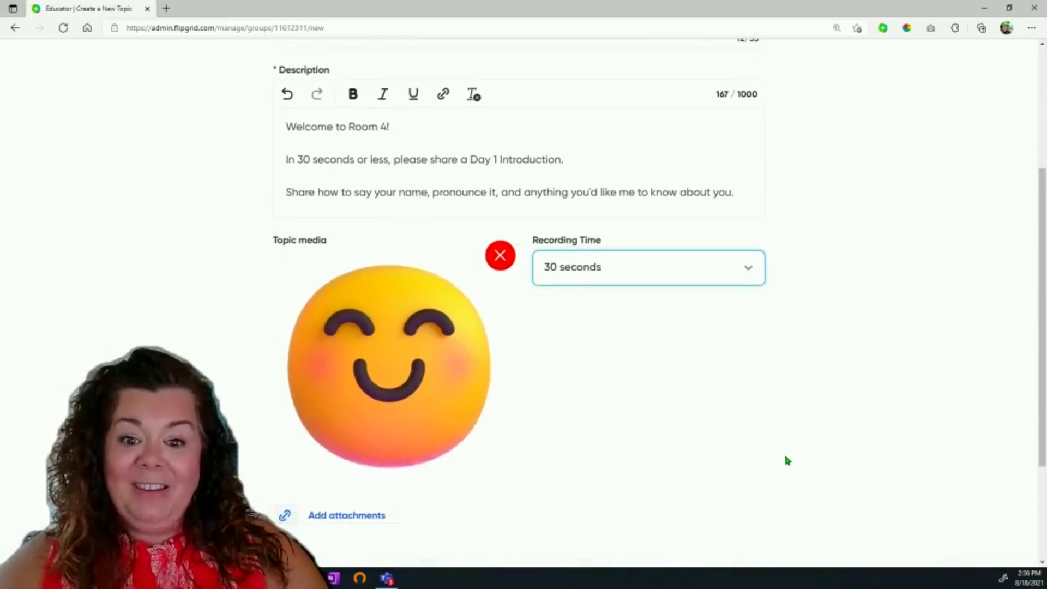
scroll(786, 461, down, 1)
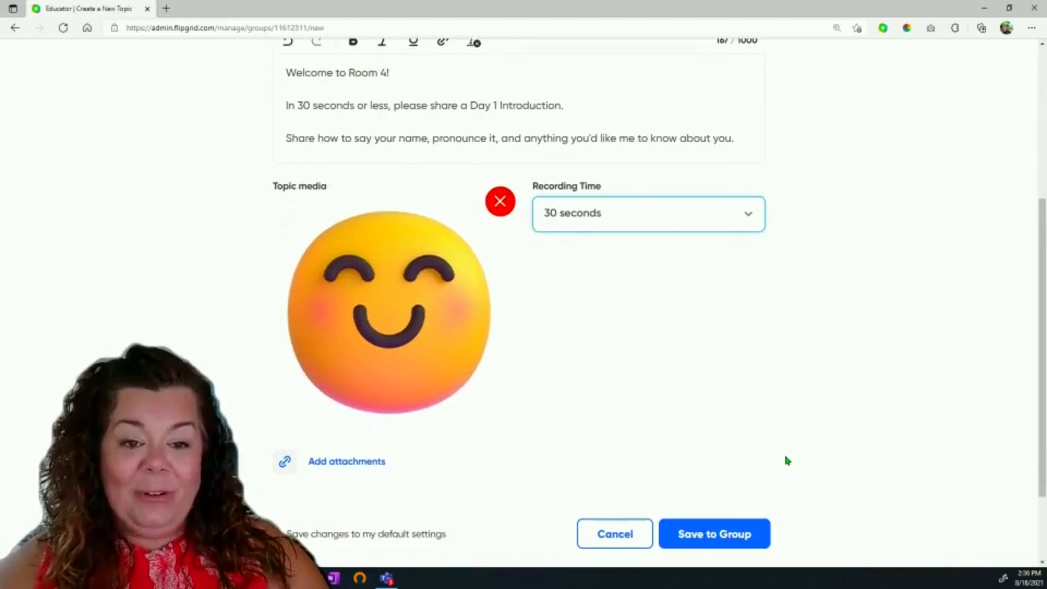
scroll(787, 460, down, 1)
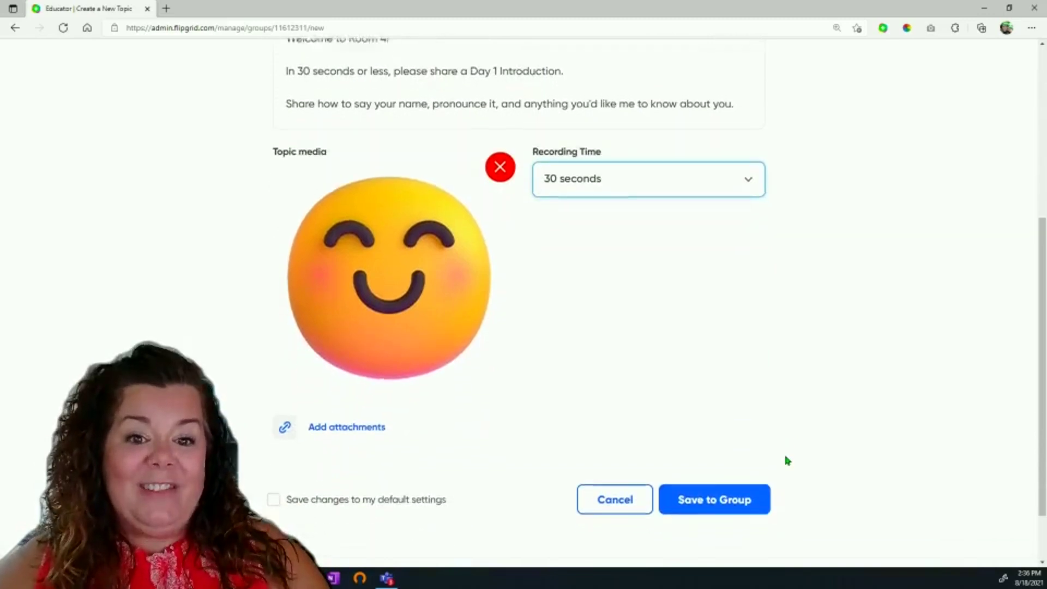
scroll(787, 461, up, 3)
scroll(787, 461, up, 3)
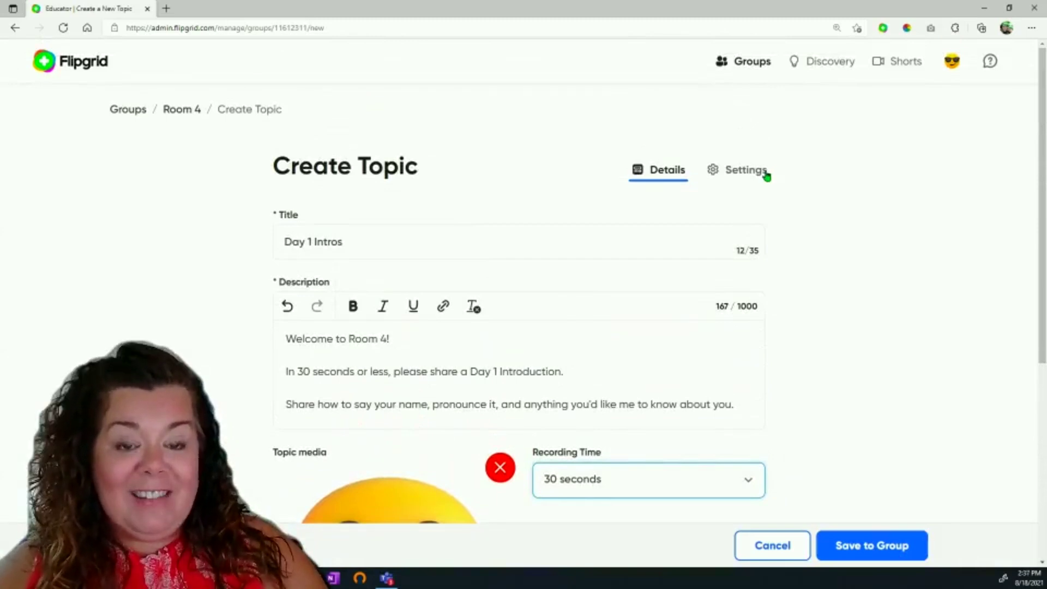
Step: Show the topic's Settings and leave Approve member activity switched off
click(766, 175)
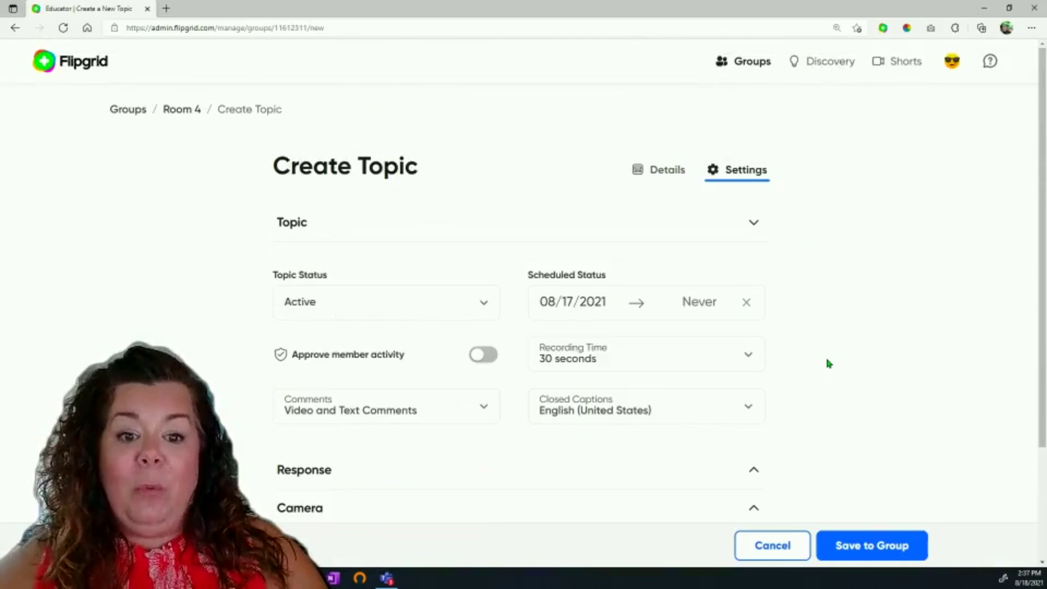
scroll(828, 363, down, 1)
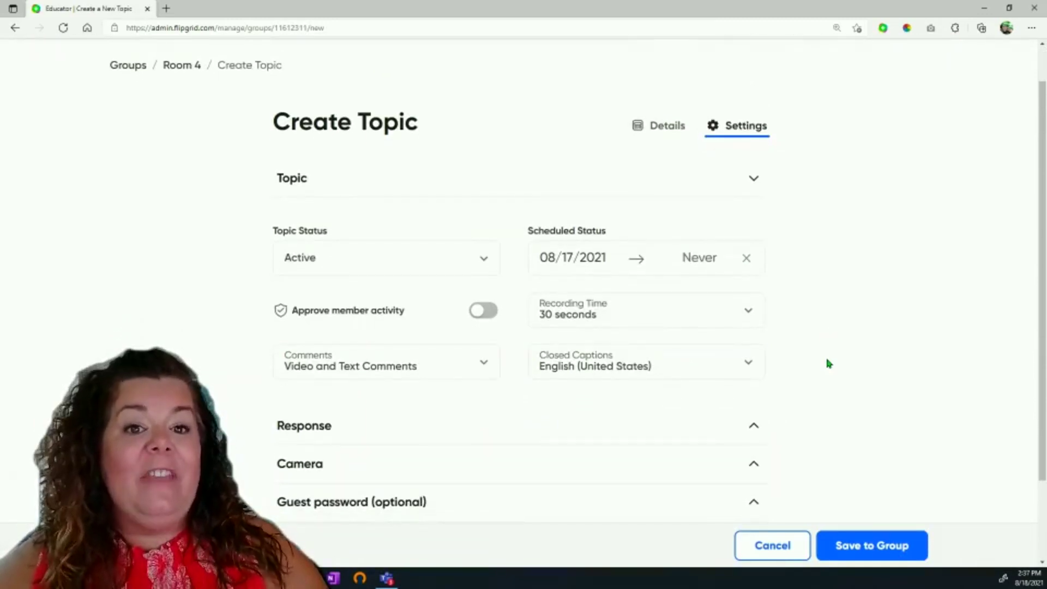
scroll(828, 363, down, 1)
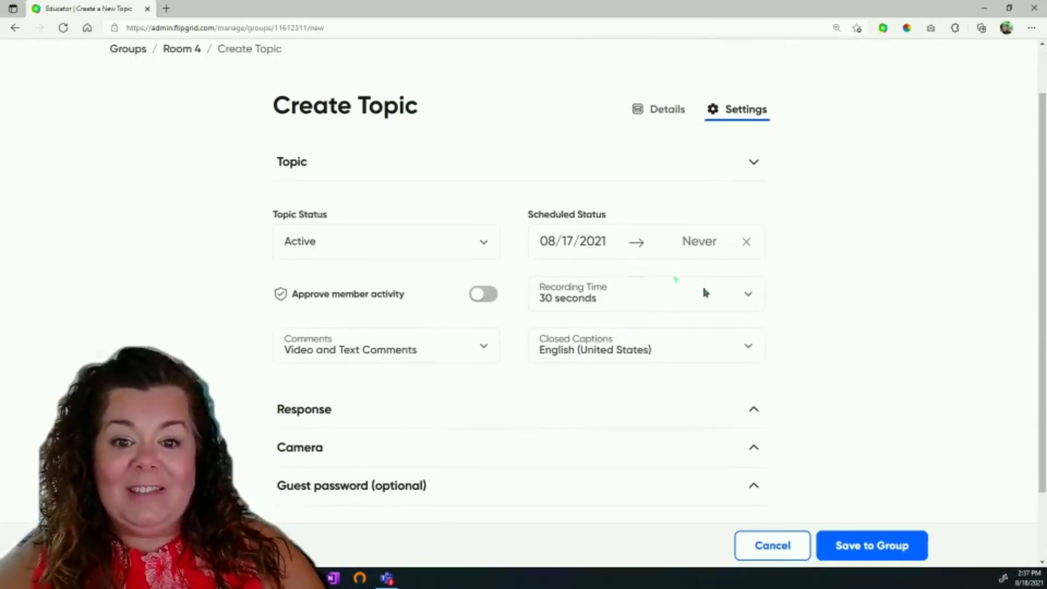
click(483, 294)
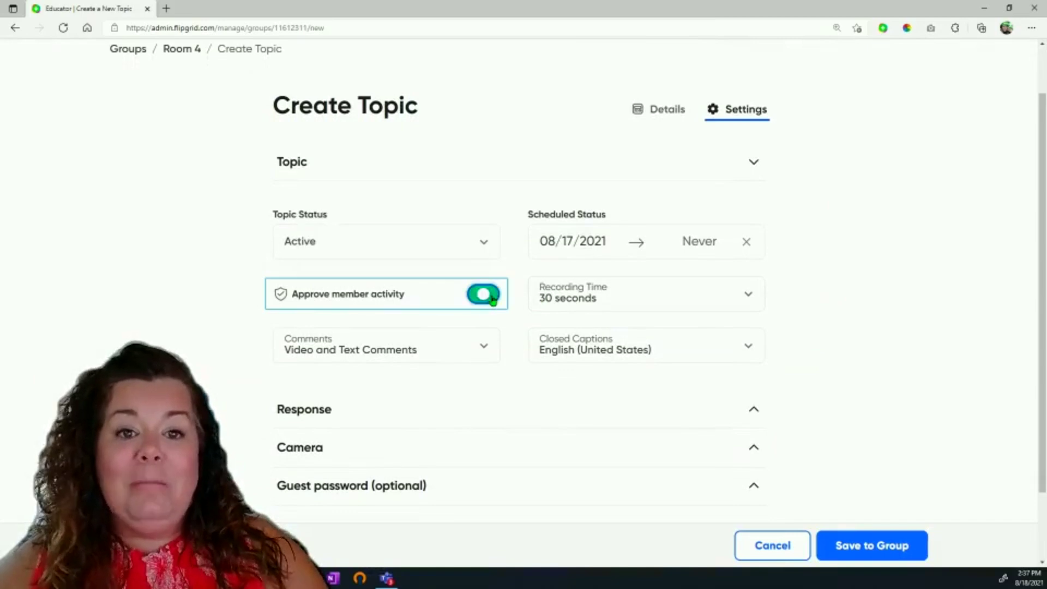
click(489, 295)
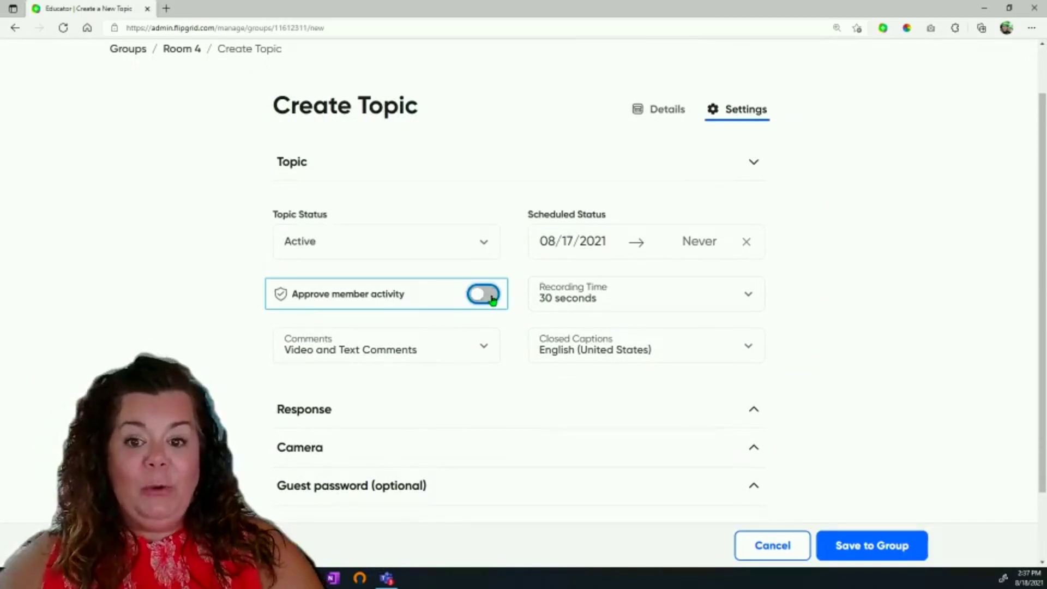
click(493, 299)
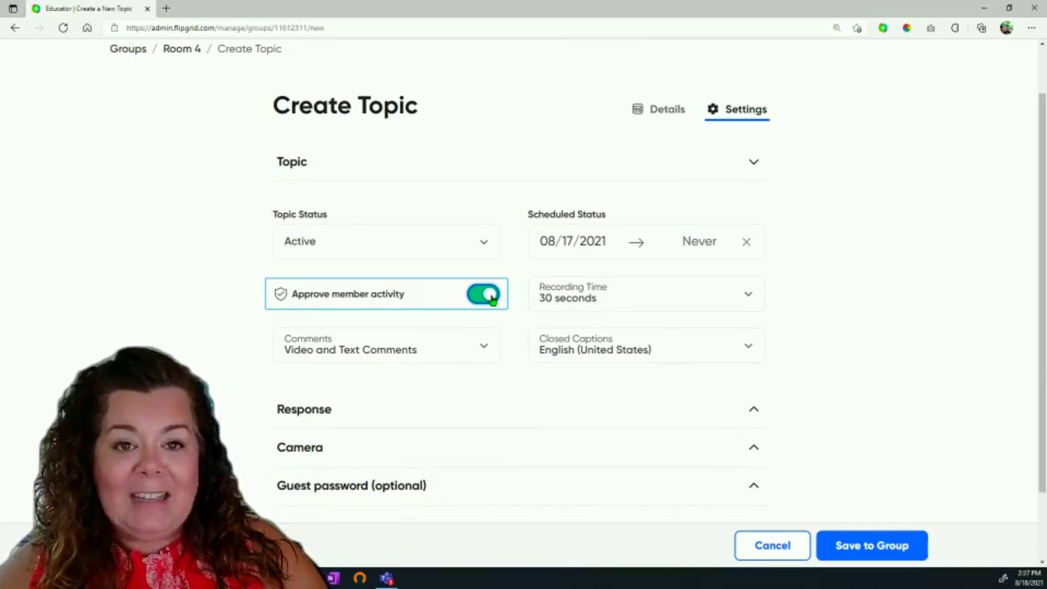
click(492, 299)
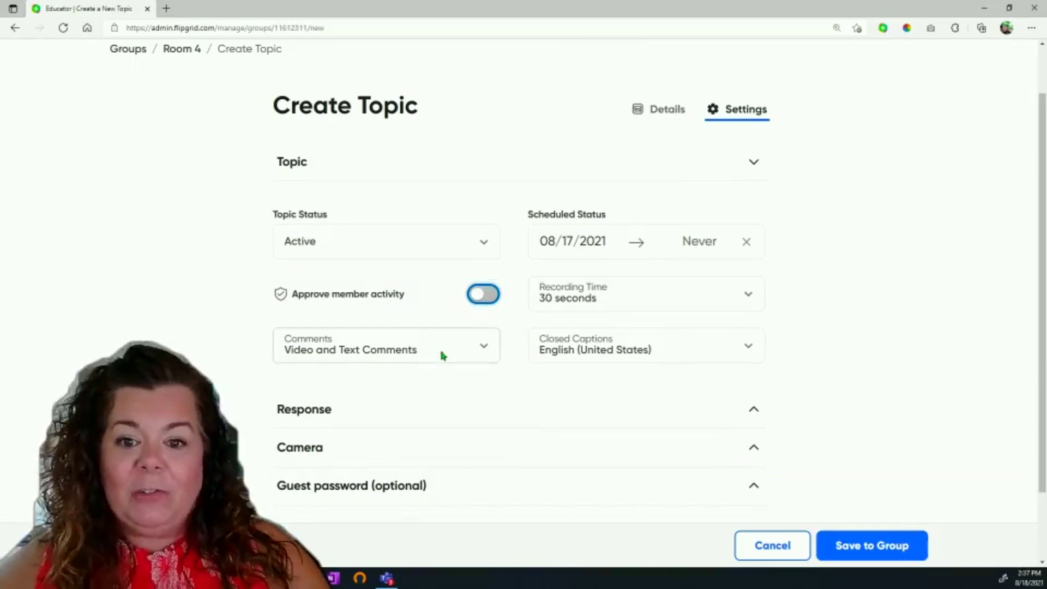
Step: Check the comment types and keep English (United States) closed captions
mouse_move(403, 311)
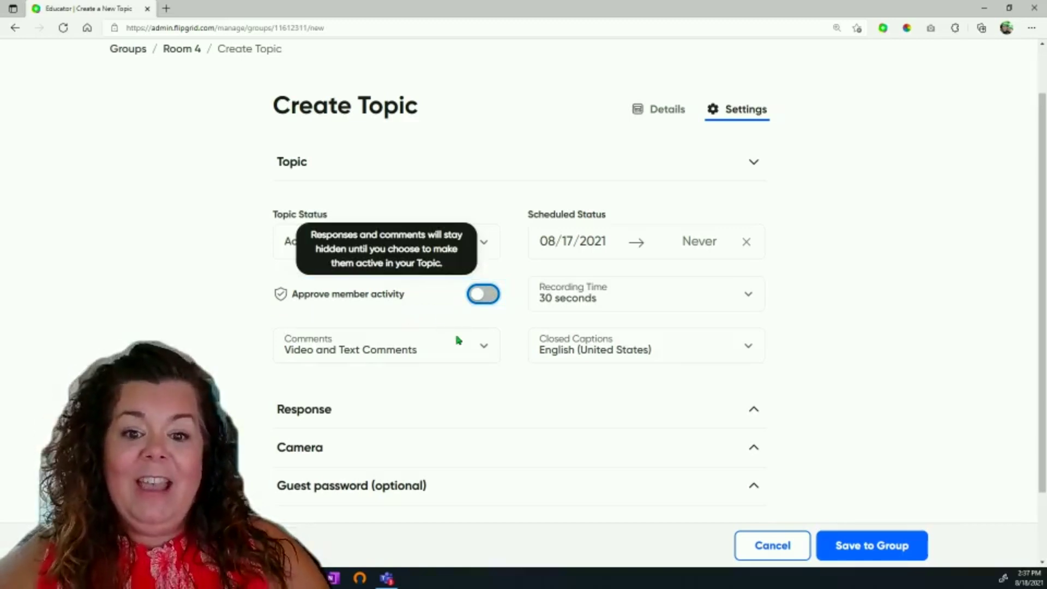
click(474, 349)
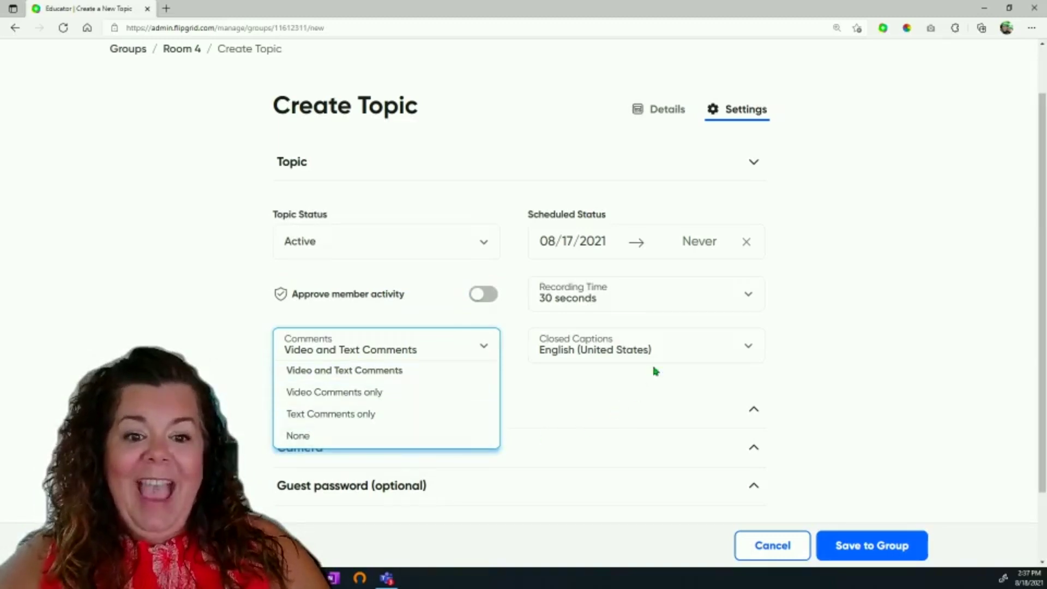
click(673, 355)
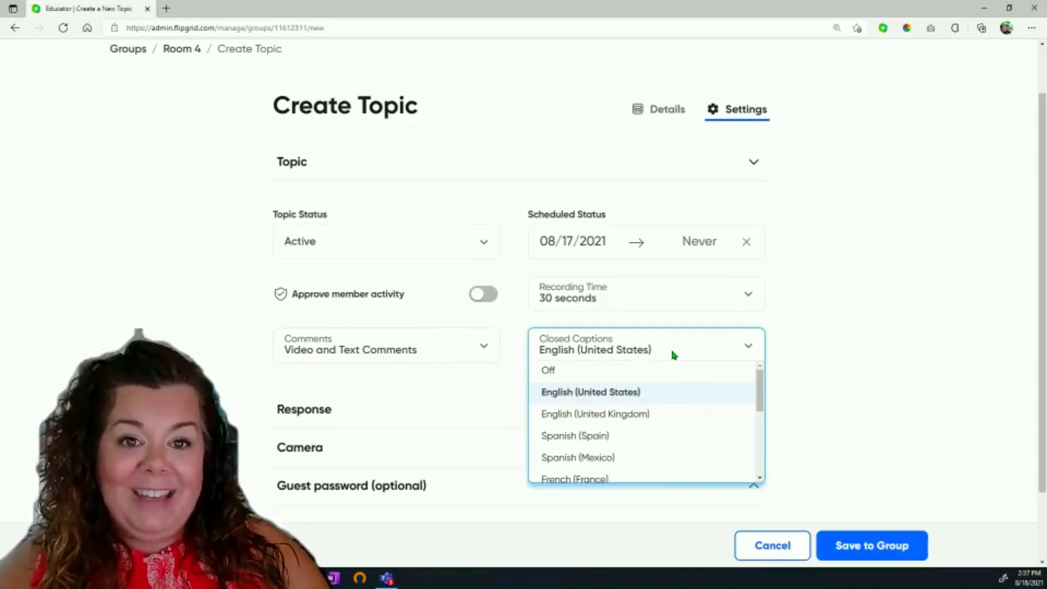
click(783, 357)
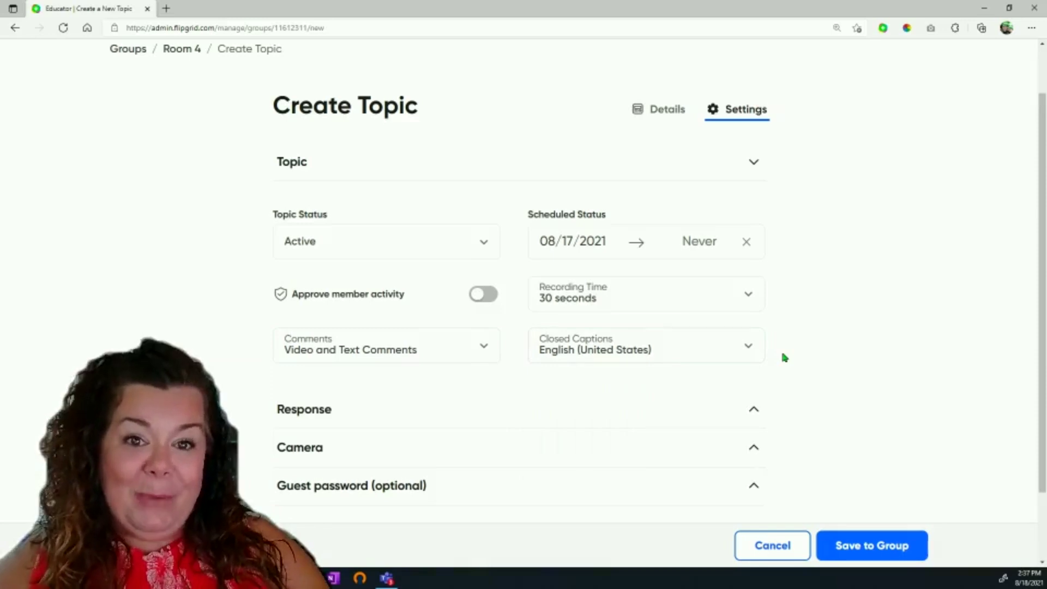
Step: Under Response, turn off Display view count while keeping downloads allowed
click(703, 416)
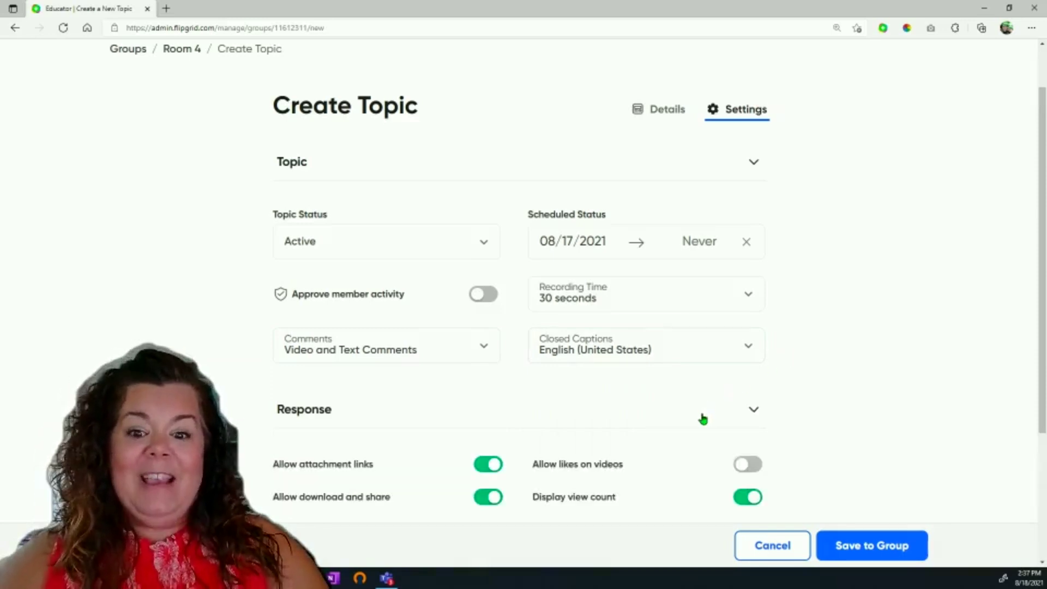
scroll(702, 418, down, 3)
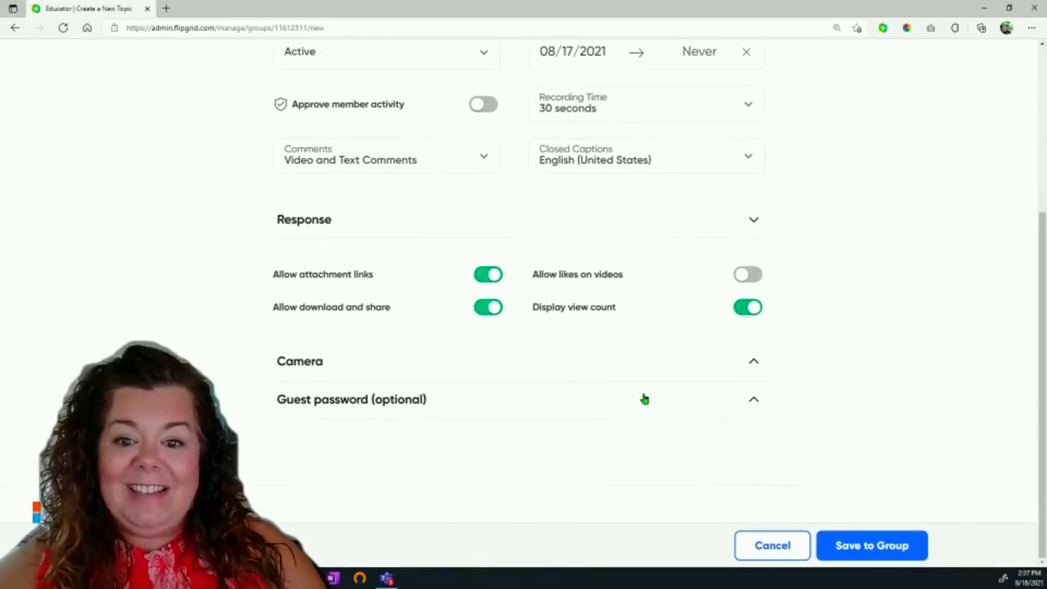
click(644, 321)
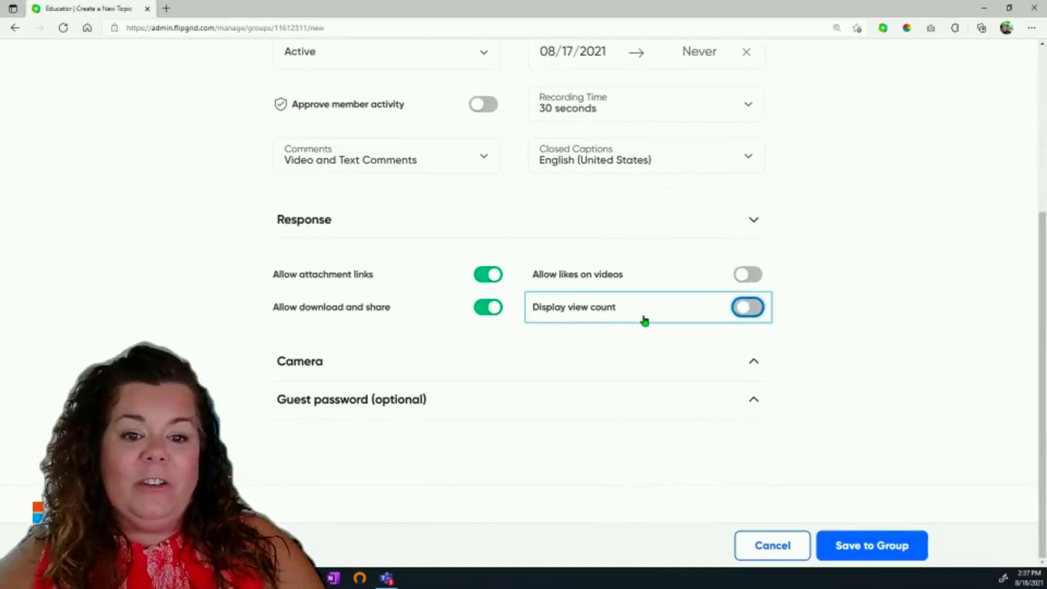
key(shift+Tab)
key(space)
key(Tab)
key(space)
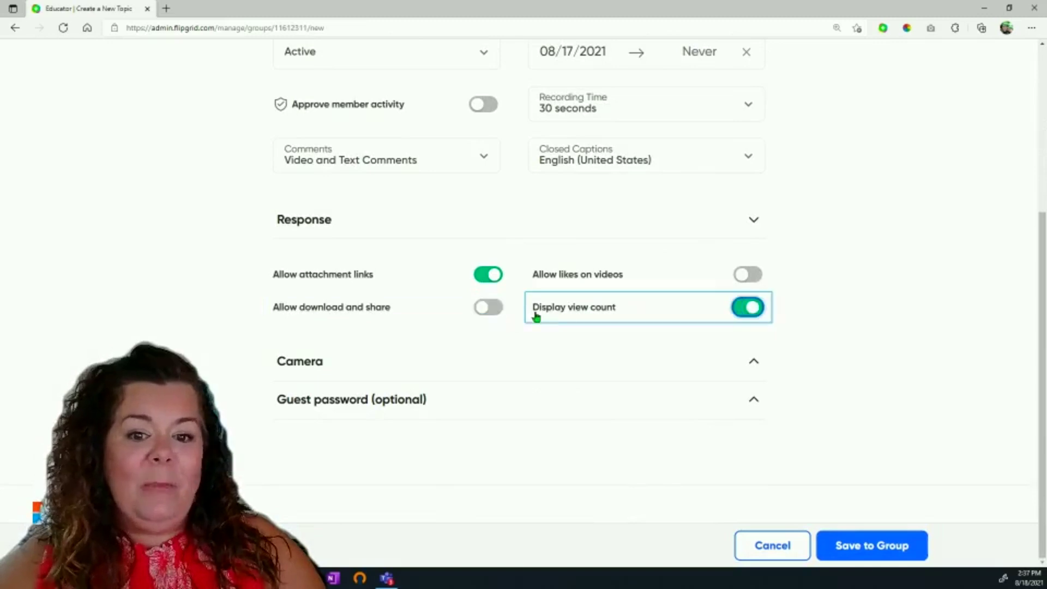
key(shift+Tab)
key(space)
key(Tab)
key(space)
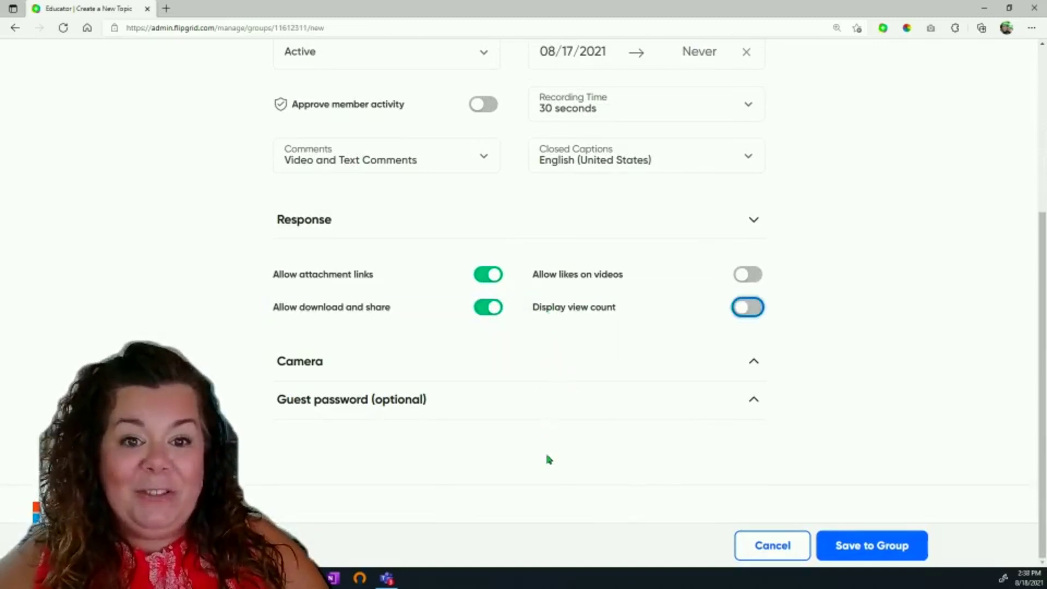
Step: Under Camera, keep the Essentials and Expressions tools enabled
click(528, 368)
scroll(529, 369, down, 3)
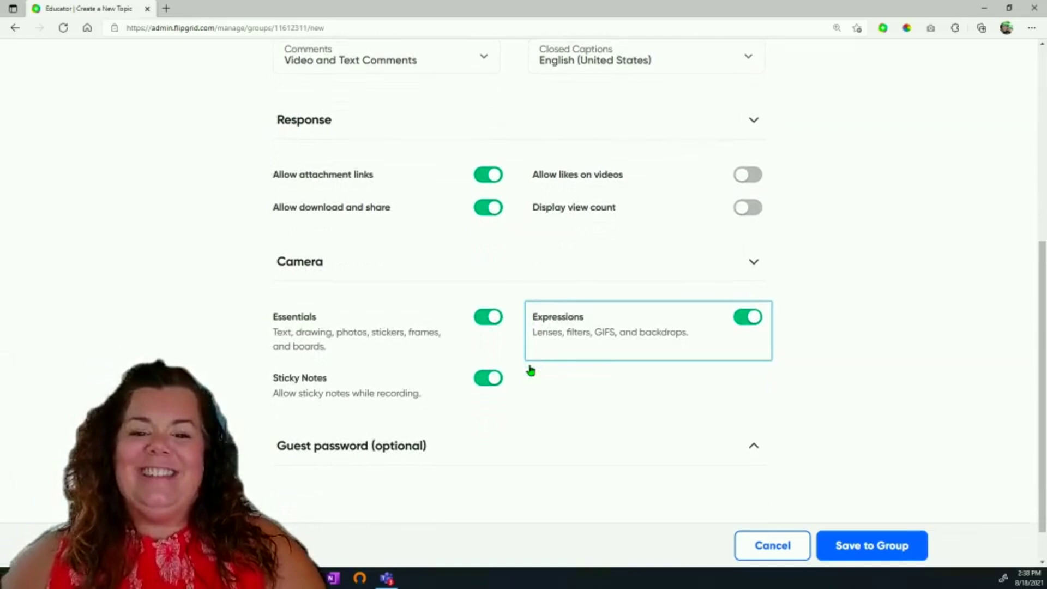
click(497, 329)
click(684, 332)
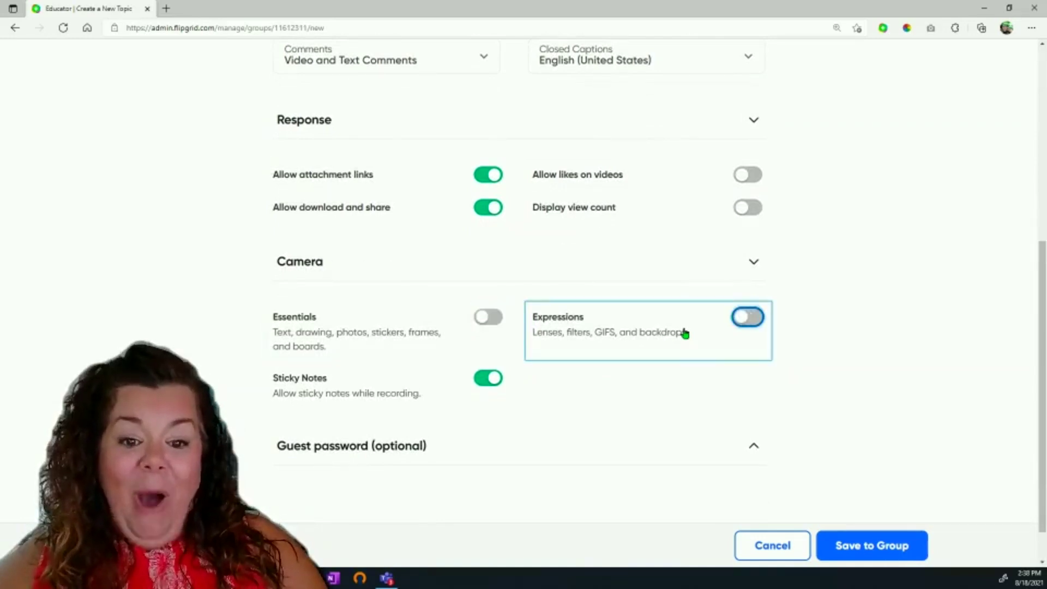
click(493, 334)
click(720, 332)
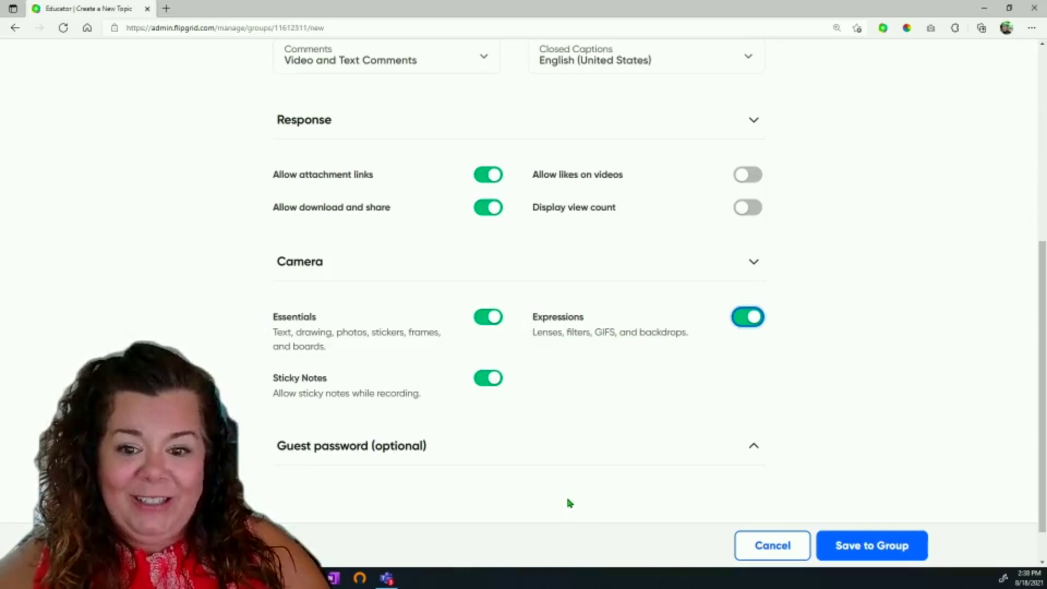
Step: Turn the topic's guest password on, then back off so none is required
click(497, 460)
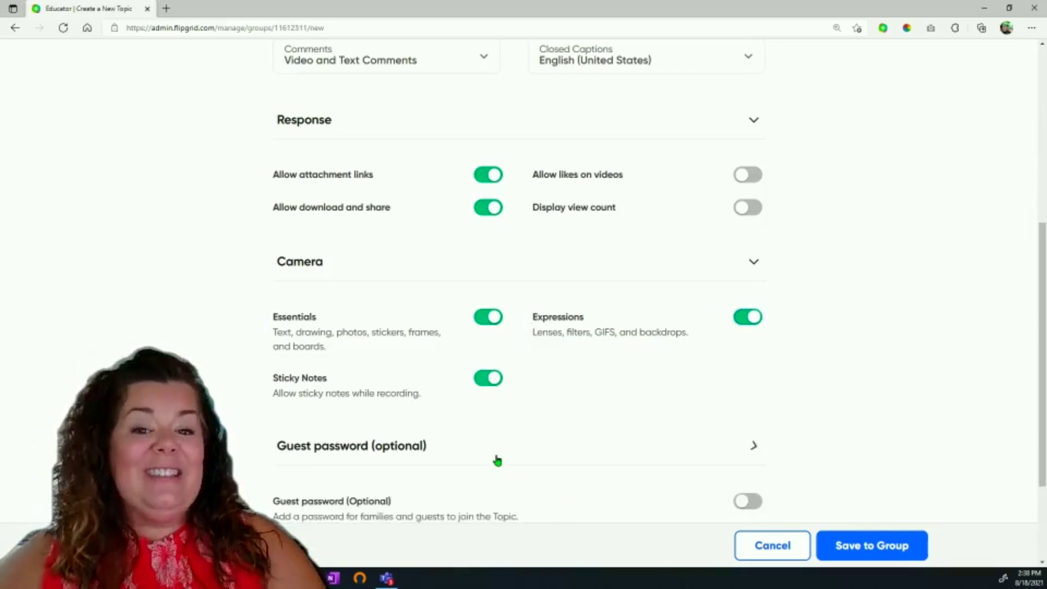
scroll(497, 461, down, 2)
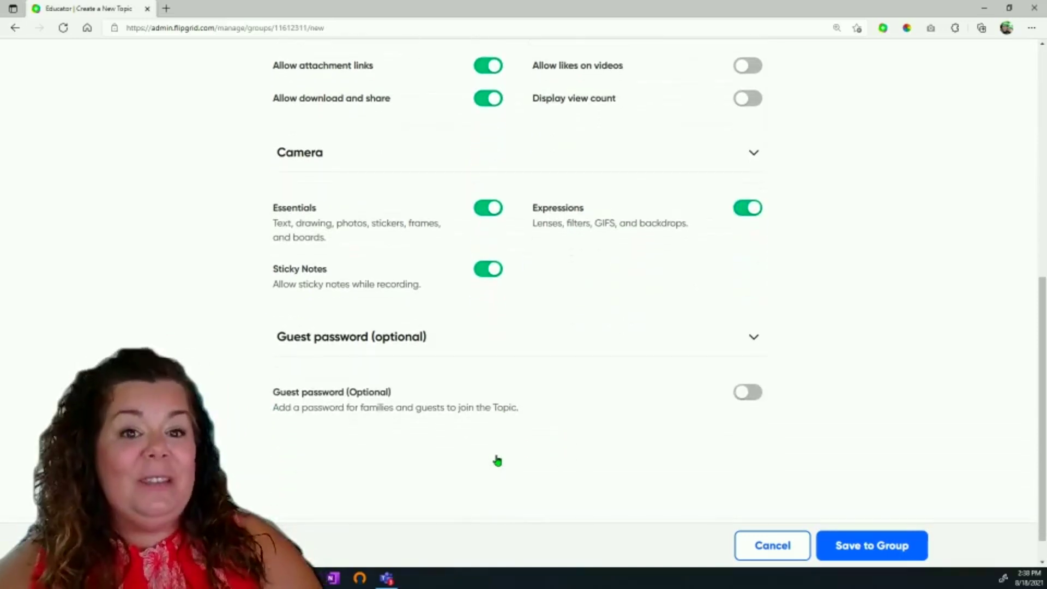
click(709, 407)
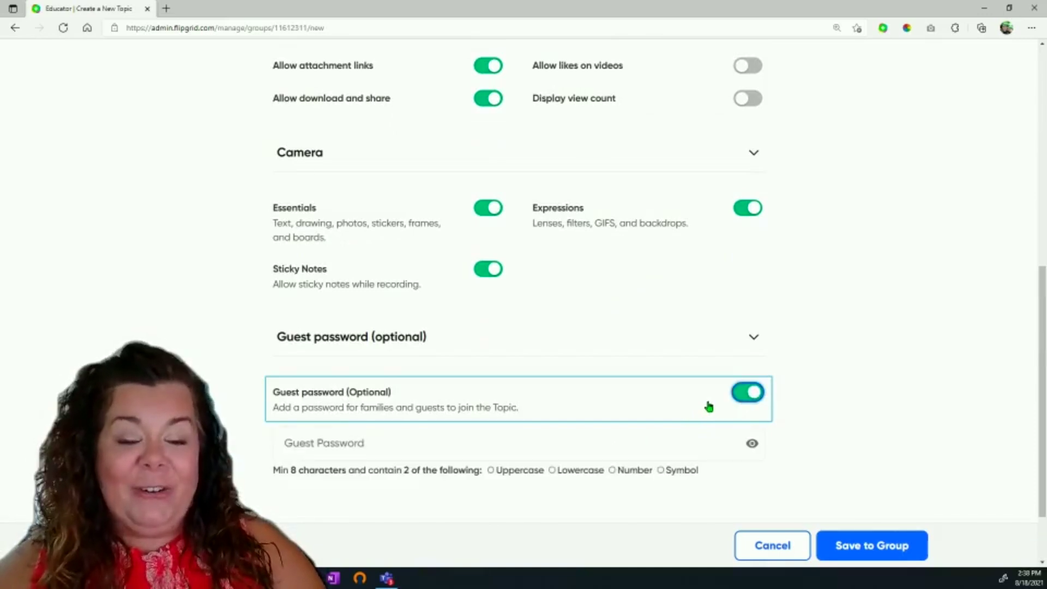
click(709, 406)
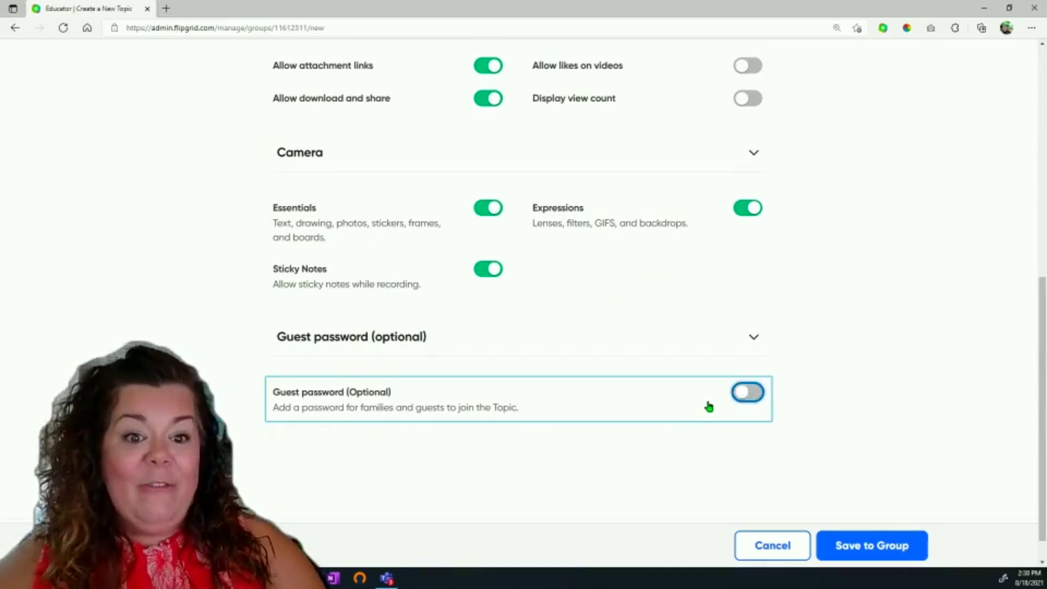
Step: Return to the topic details and save Day 1 Intros to the Room 4 group
scroll(709, 406, up, 5)
scroll(709, 406, up, 3)
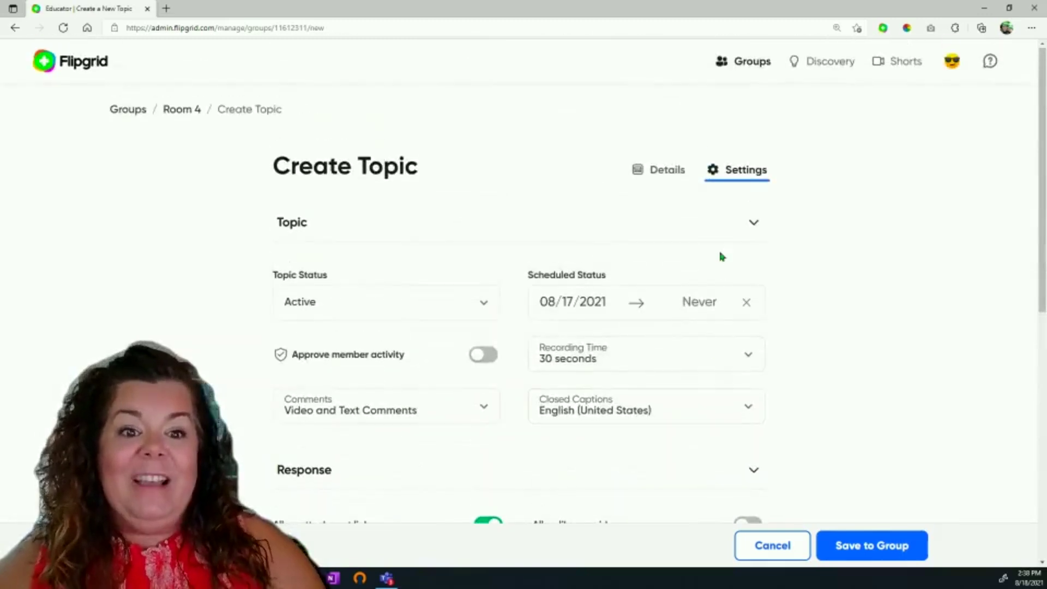
click(669, 173)
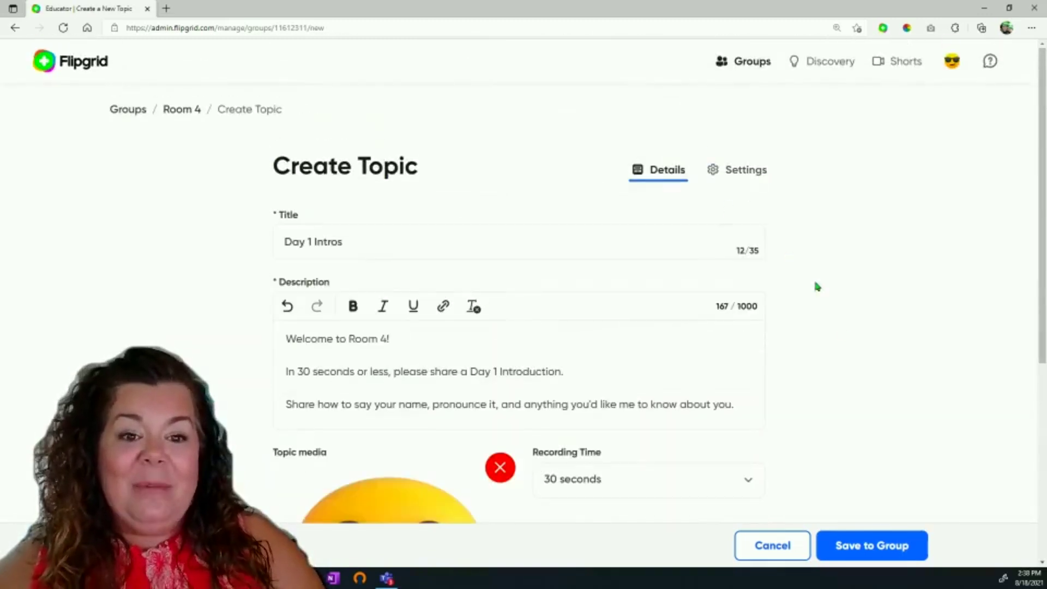
scroll(847, 344, down, 4)
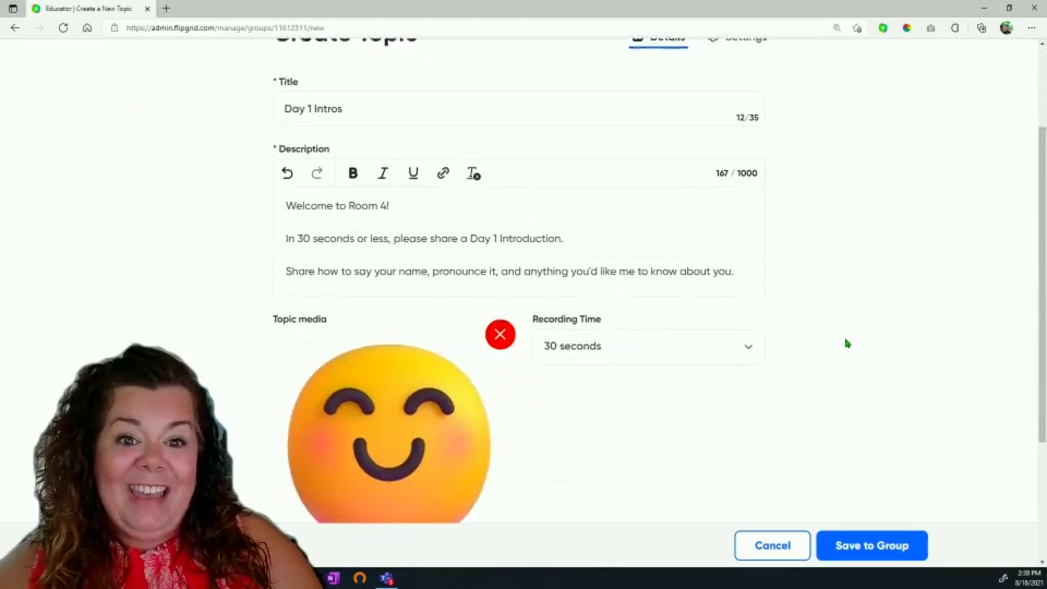
scroll(847, 344, down, 1)
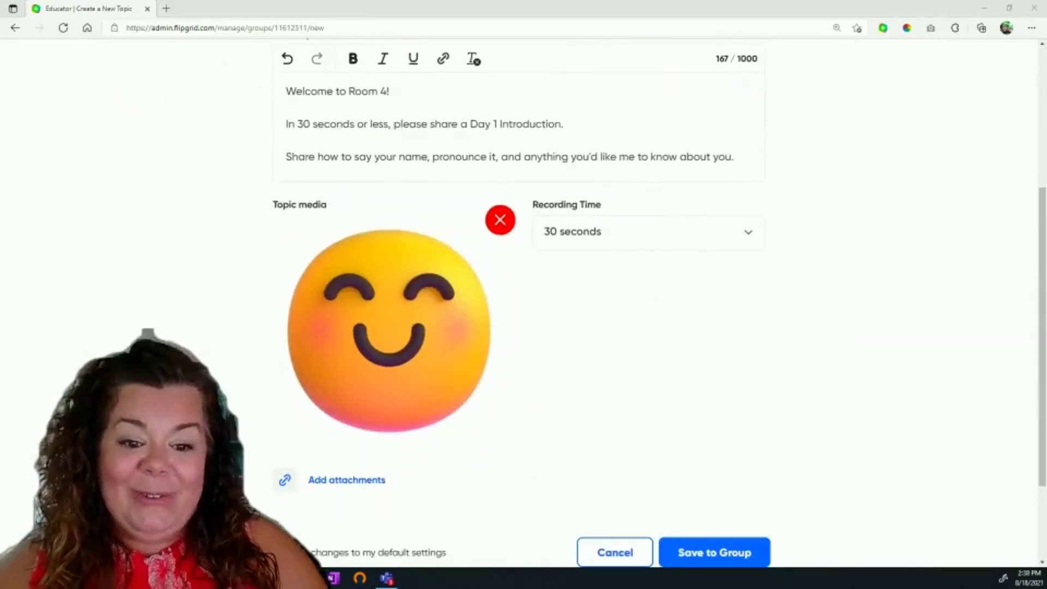
scroll(718, 361, down, 1)
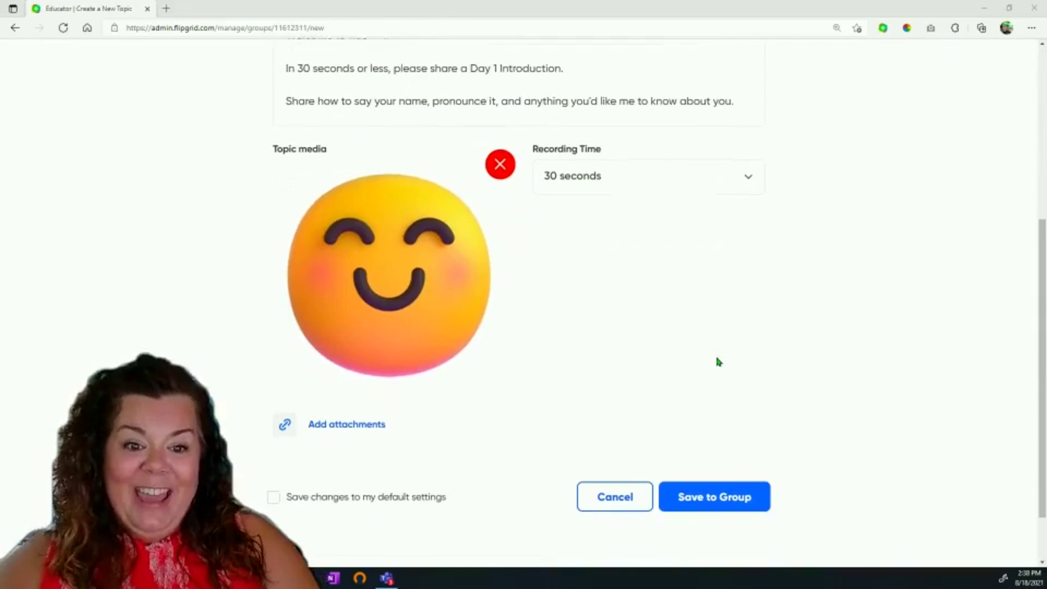
click(718, 497)
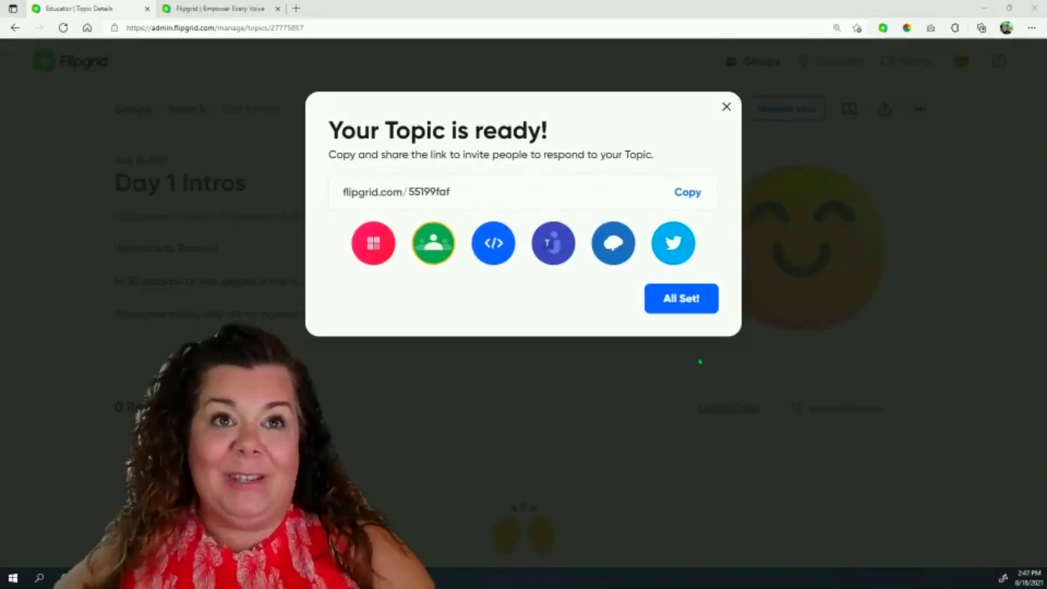
Step: Dismiss the 'Your Topic is ready!' prompt and review the empty Day 1 Intros topic page
click(726, 109)
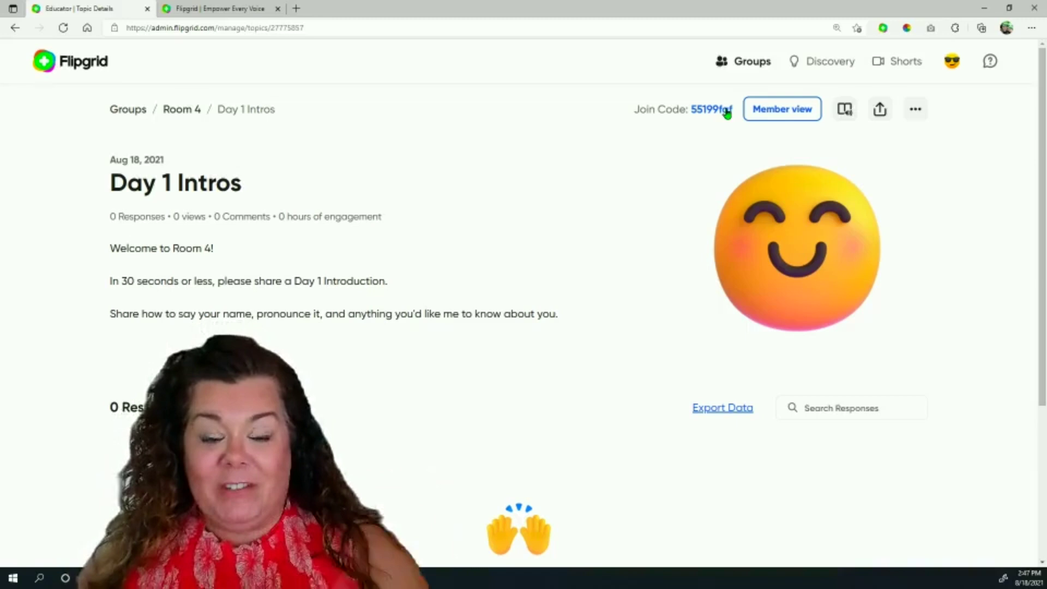
scroll(600, 294, down, 2)
scroll(596, 320, down, 2)
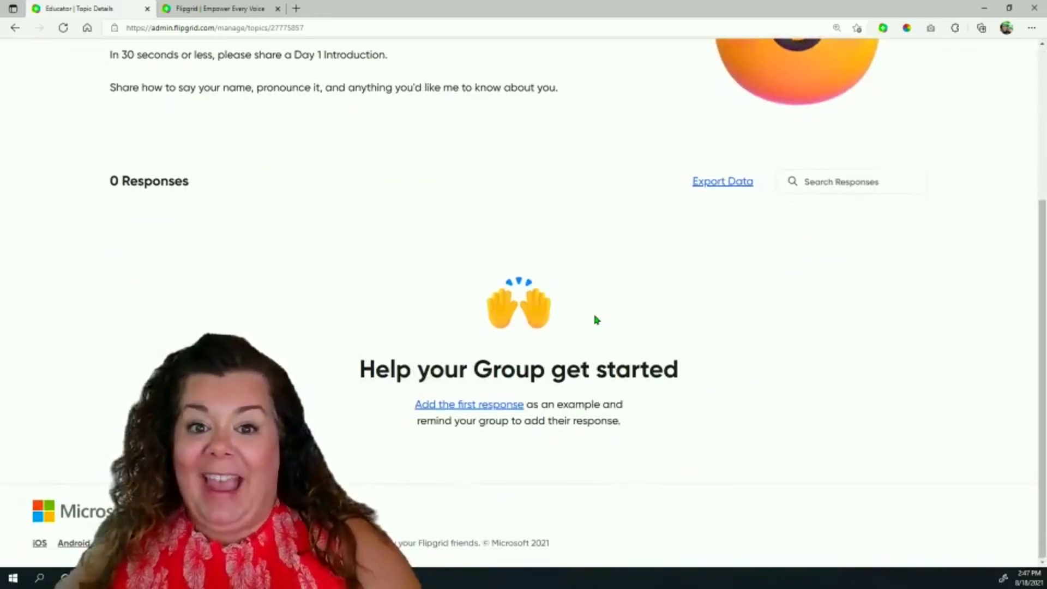
scroll(597, 320, up, 4)
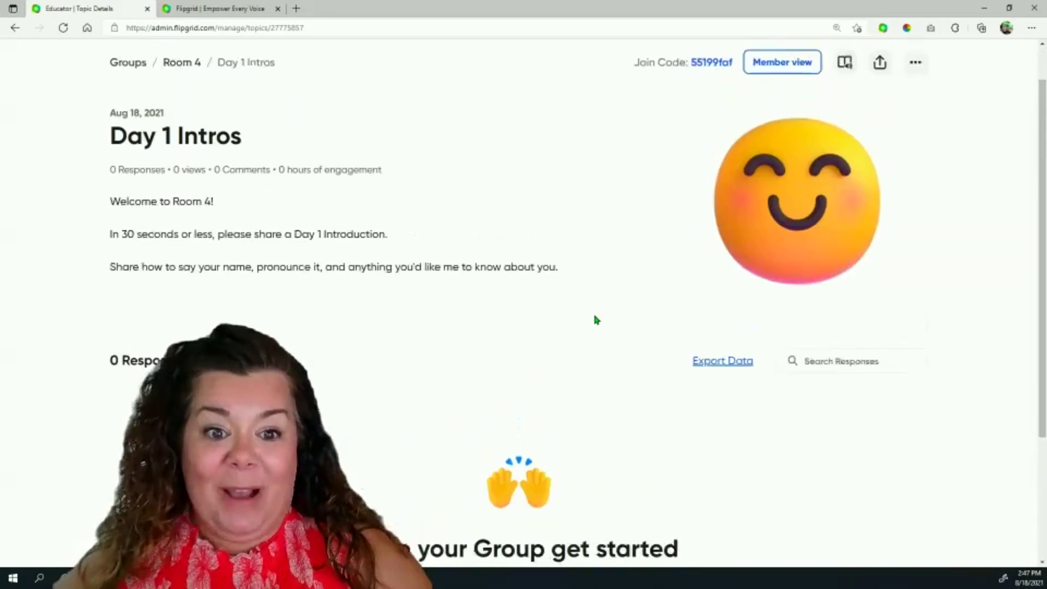
scroll(596, 320, down, 1)
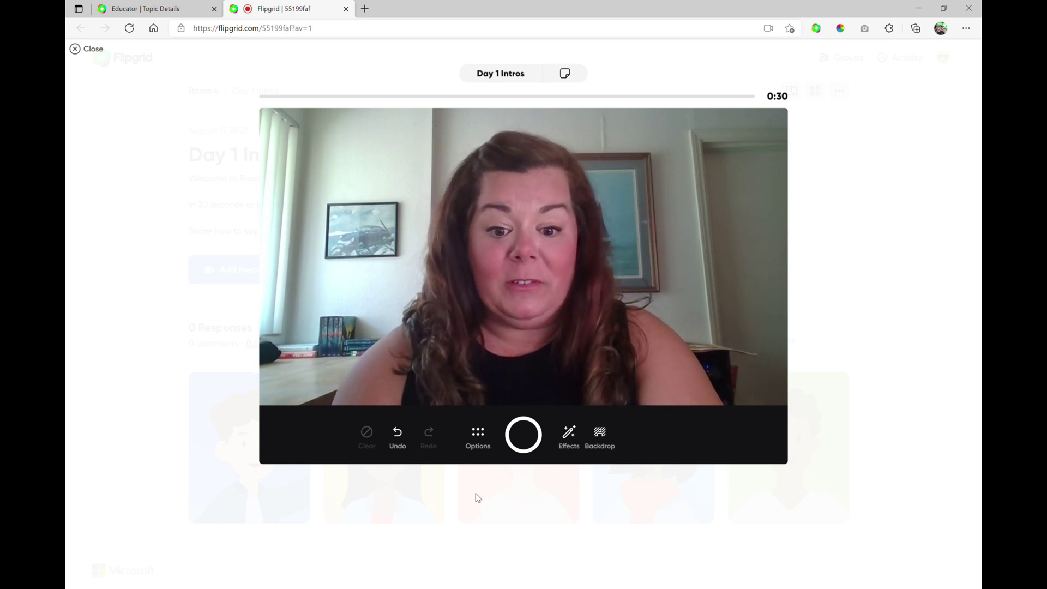
click(478, 436)
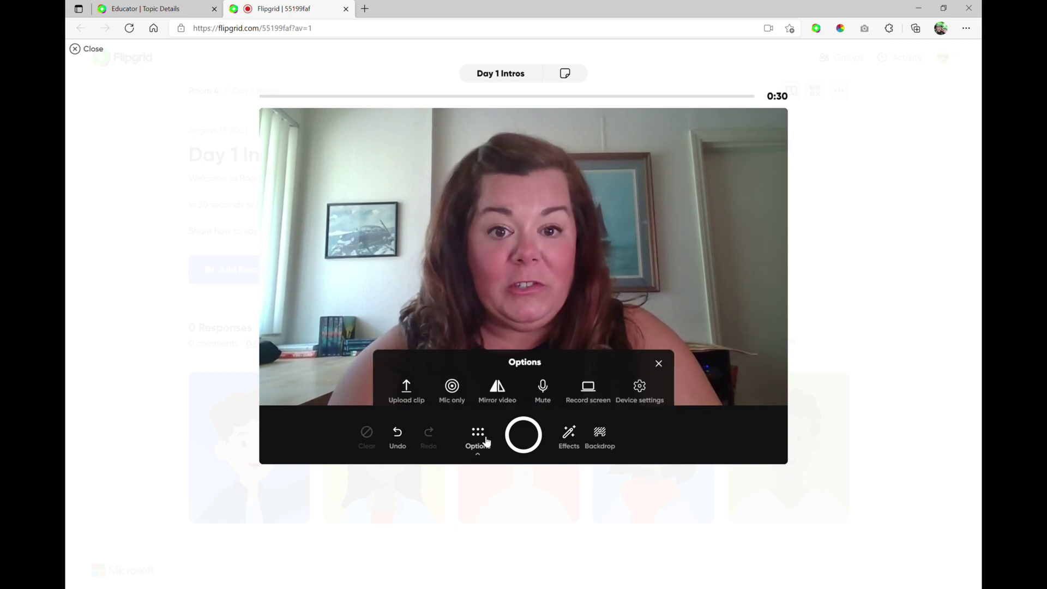
click(415, 402)
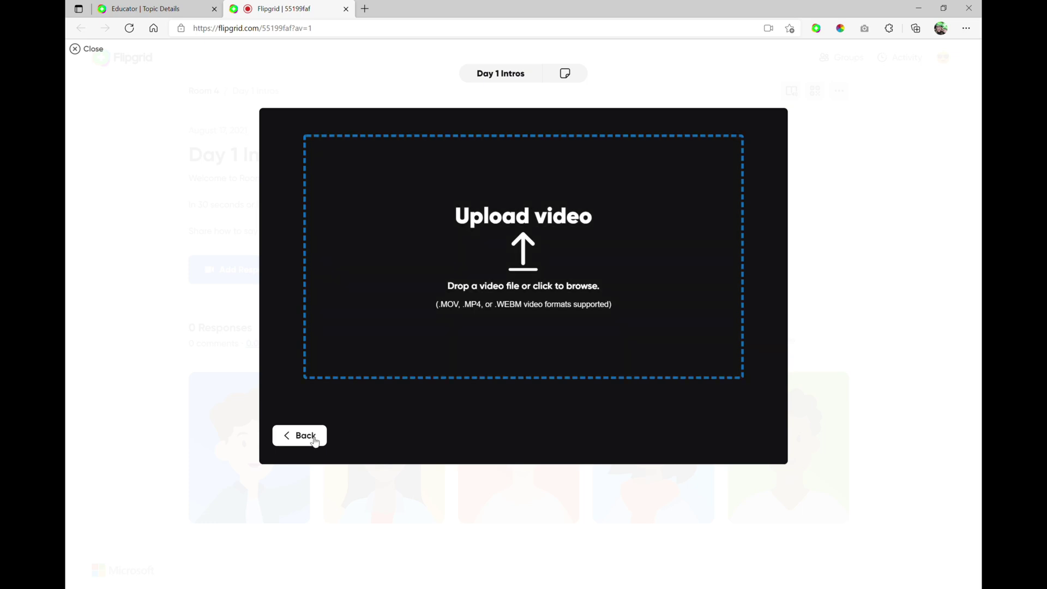
click(298, 435)
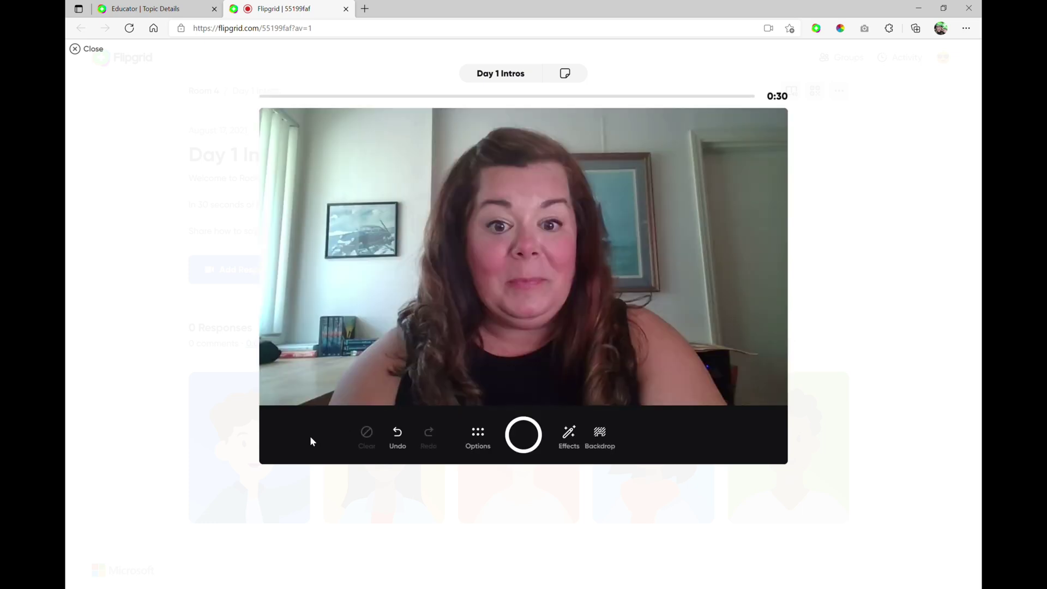
click(475, 432)
click(467, 384)
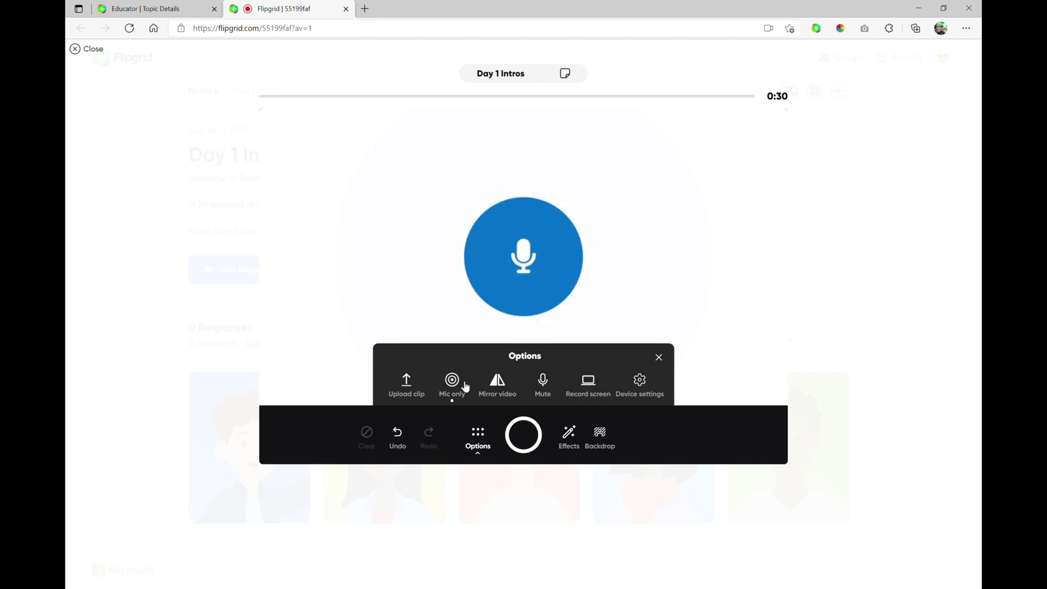
click(465, 386)
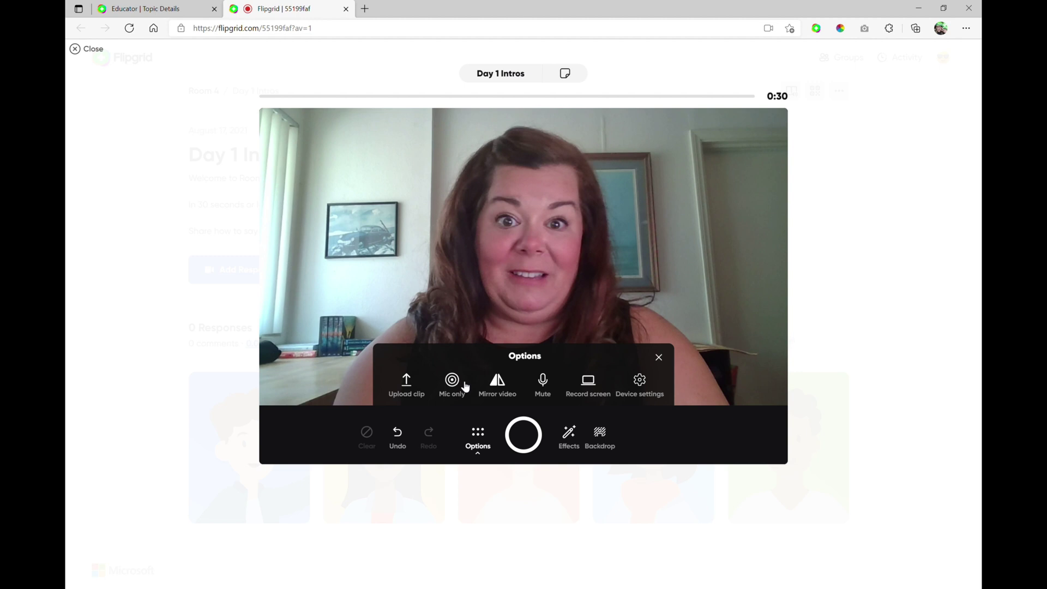
click(504, 388)
click(506, 388)
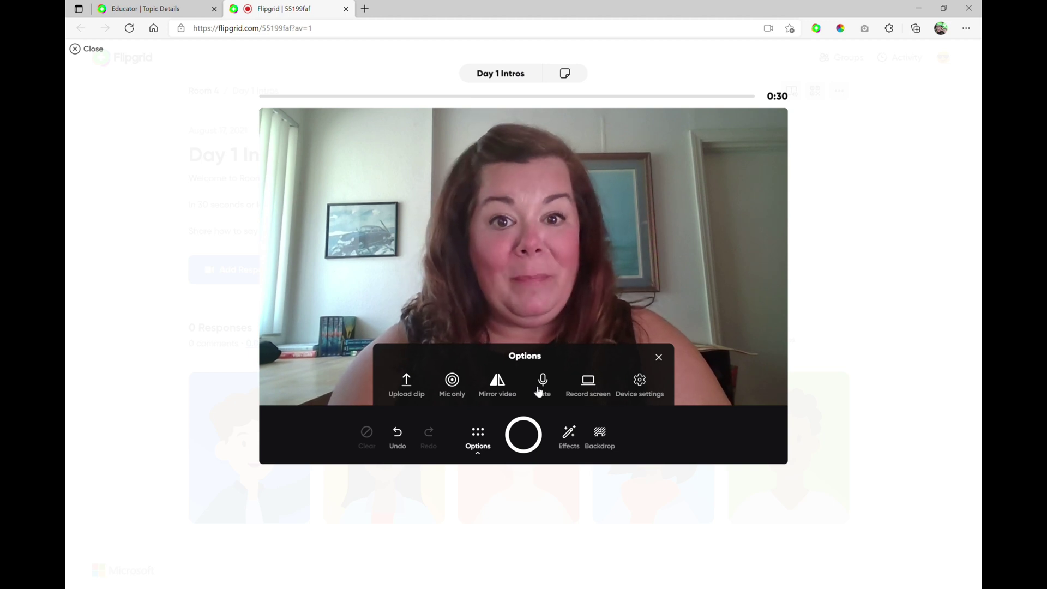
click(599, 388)
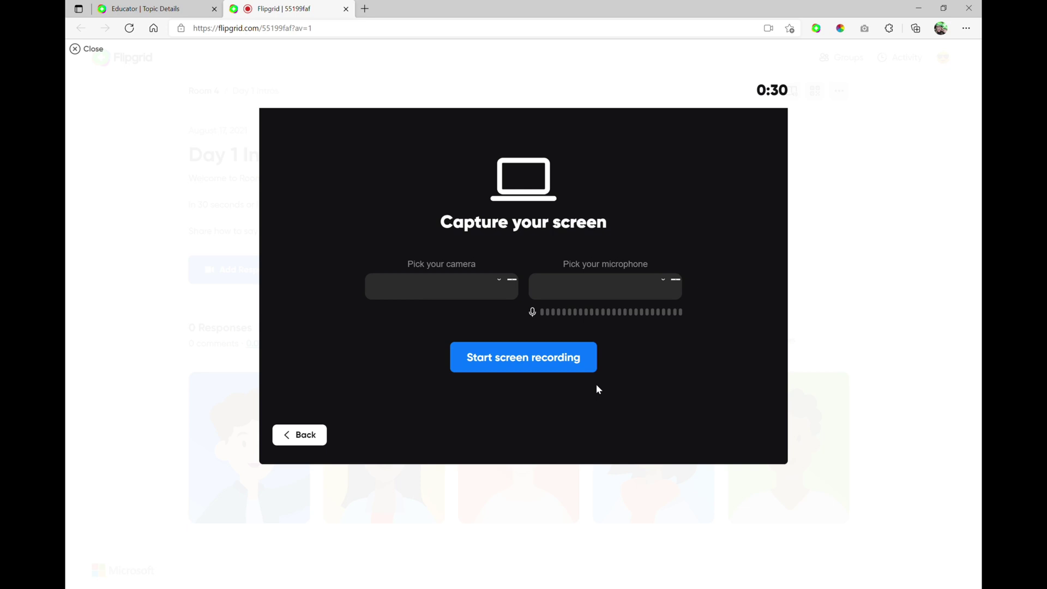
click(322, 437)
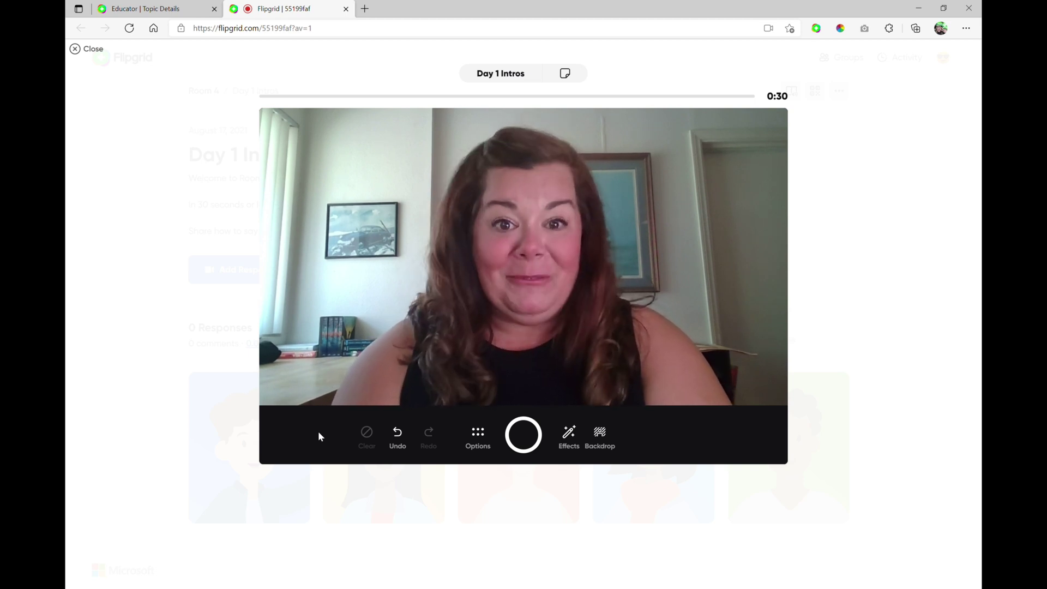
Step: Add peace, heart and Student Voice stickers, a name bubble and neon frame via Effects
click(476, 440)
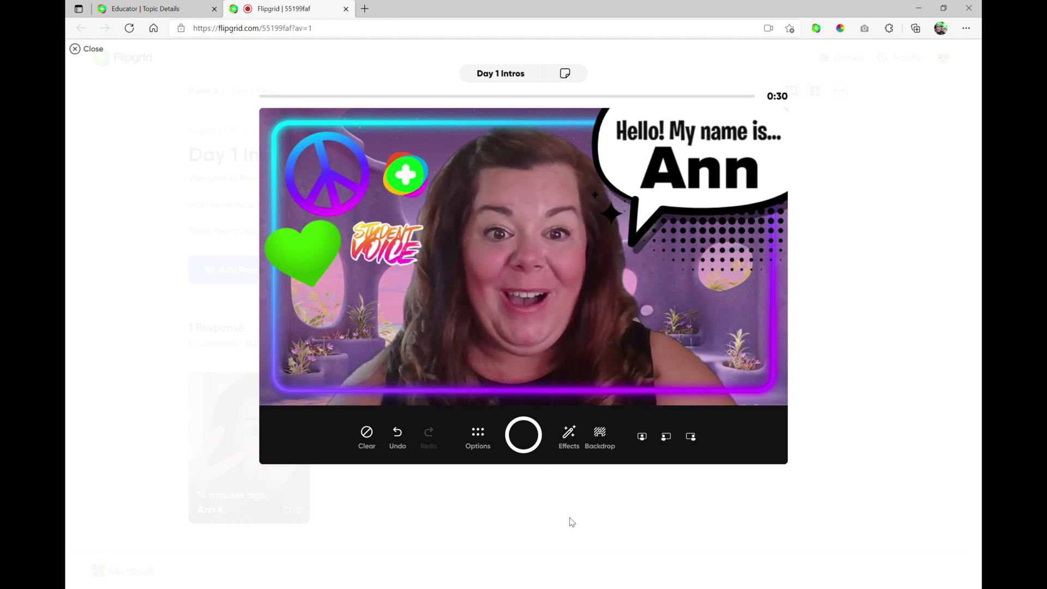
click(570, 440)
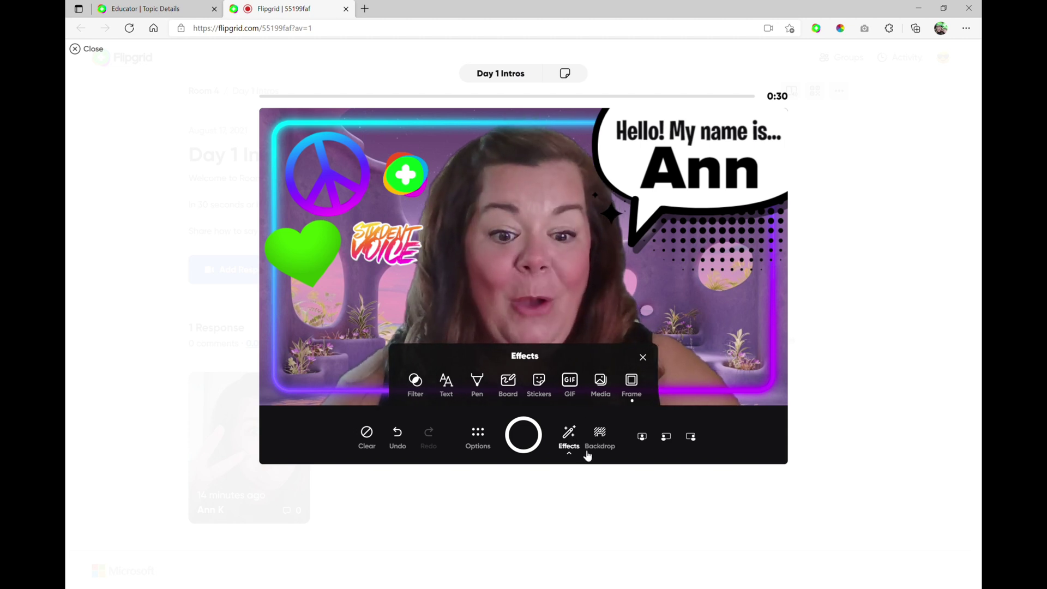
click(571, 436)
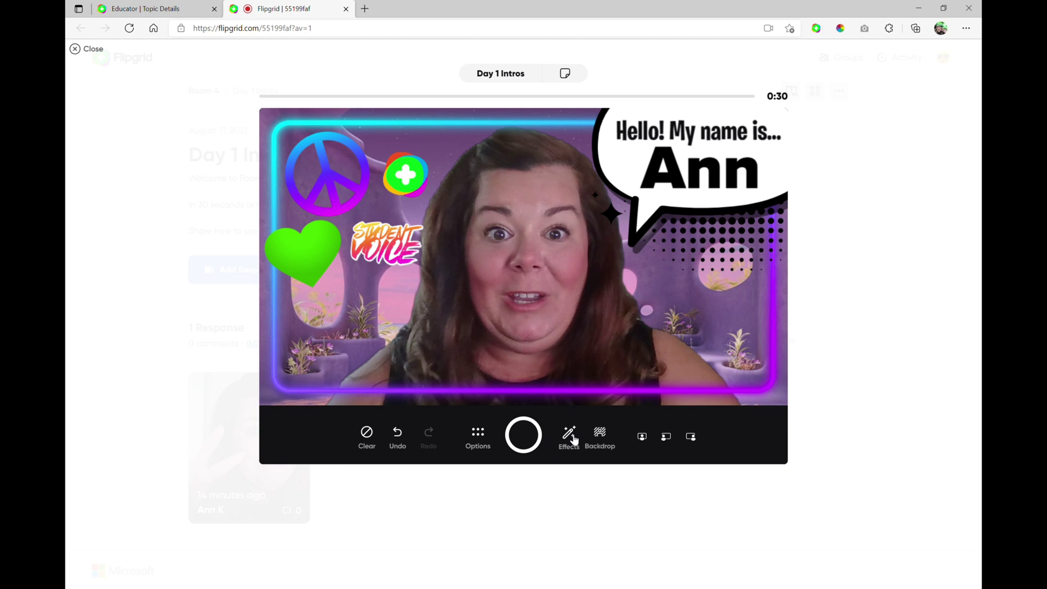
click(574, 439)
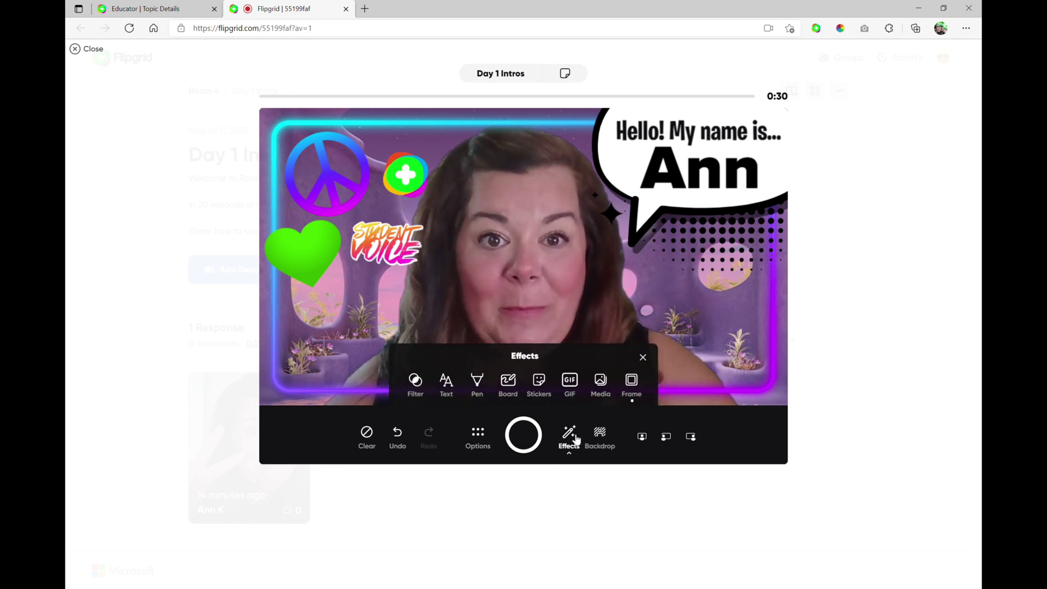
click(576, 439)
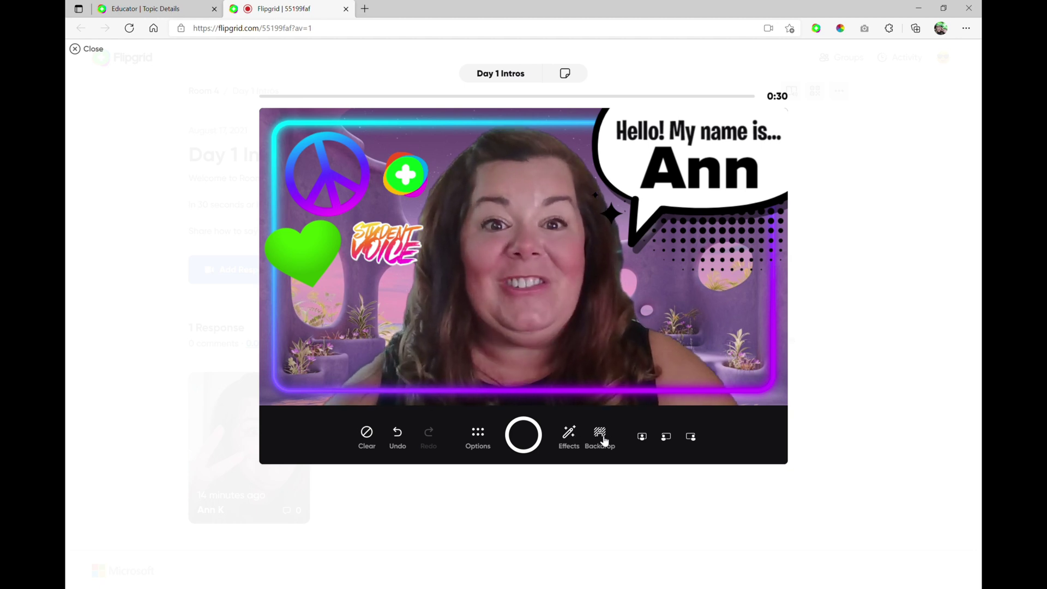
Step: Page through the backdrops and pick the purple Mind Room scene
click(600, 439)
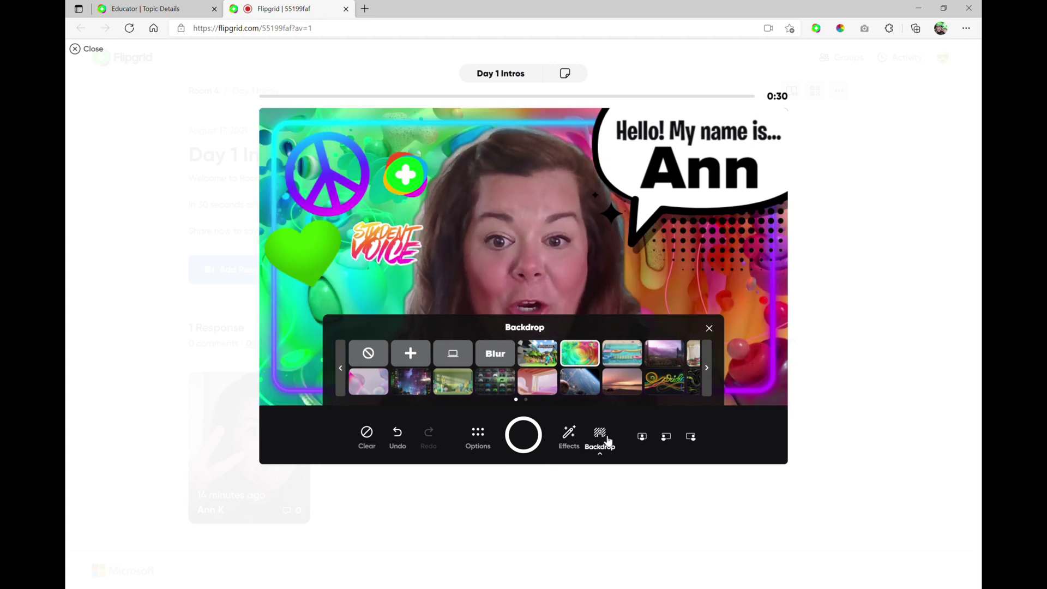
click(606, 441)
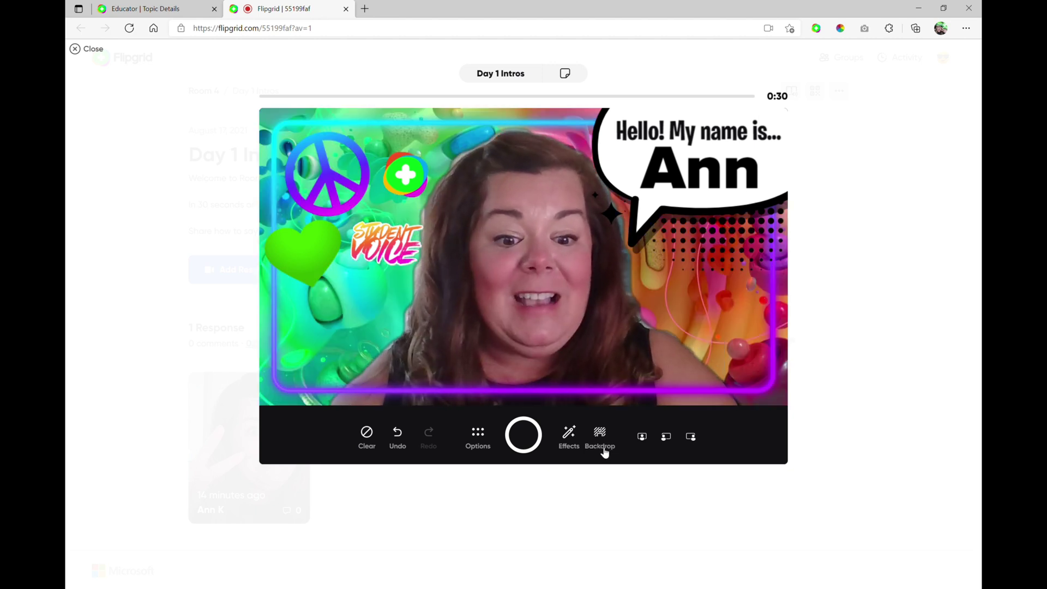
click(608, 437)
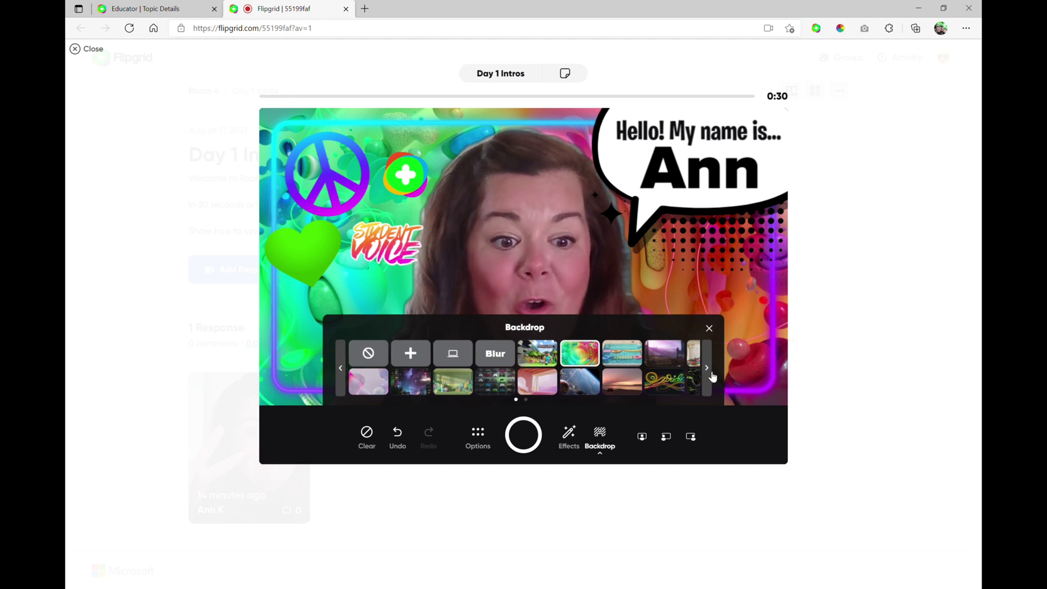
click(708, 371)
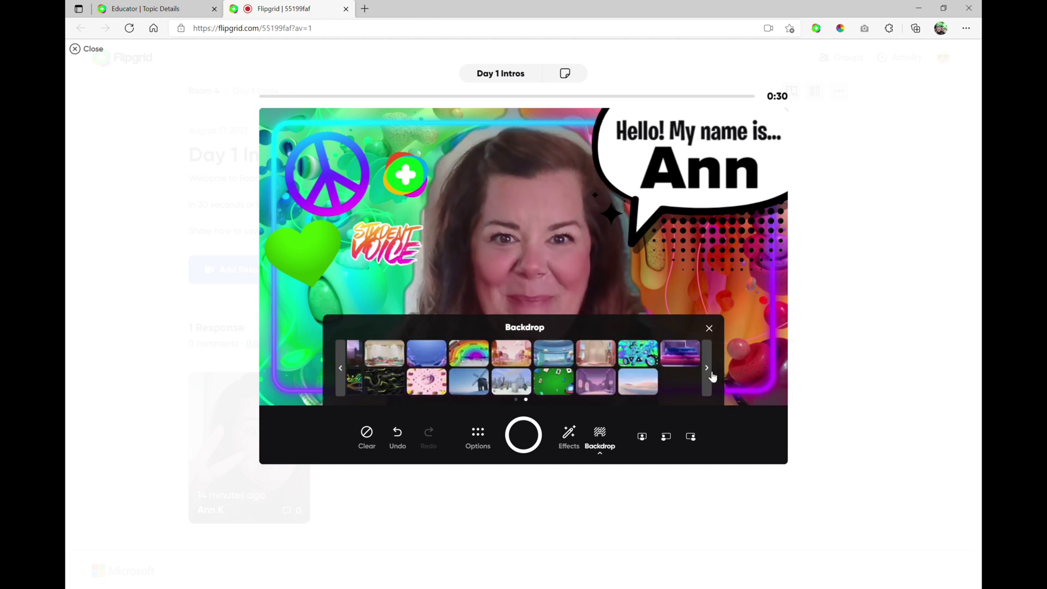
click(709, 371)
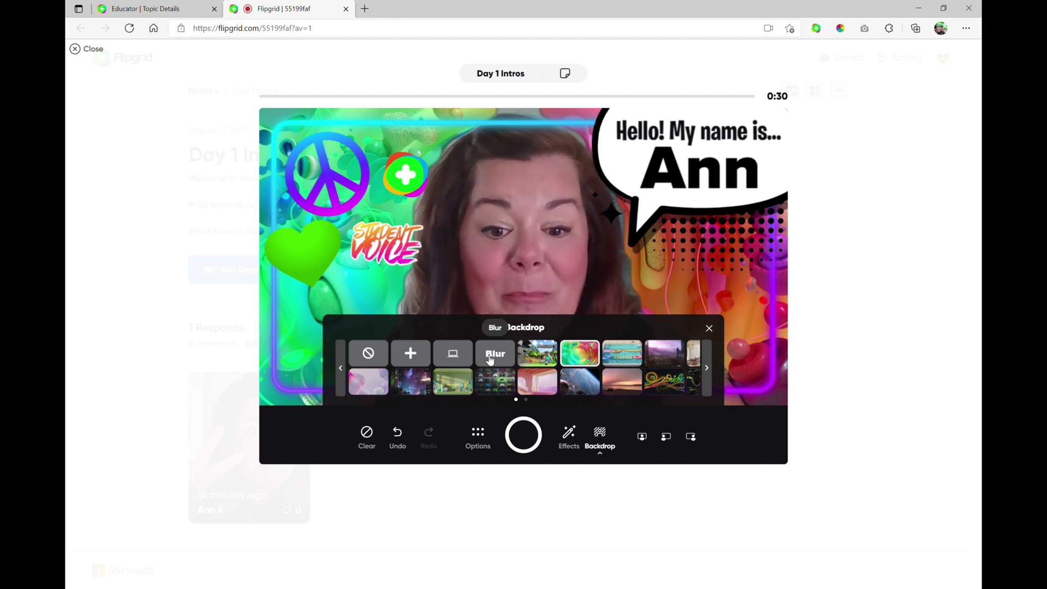
click(707, 368)
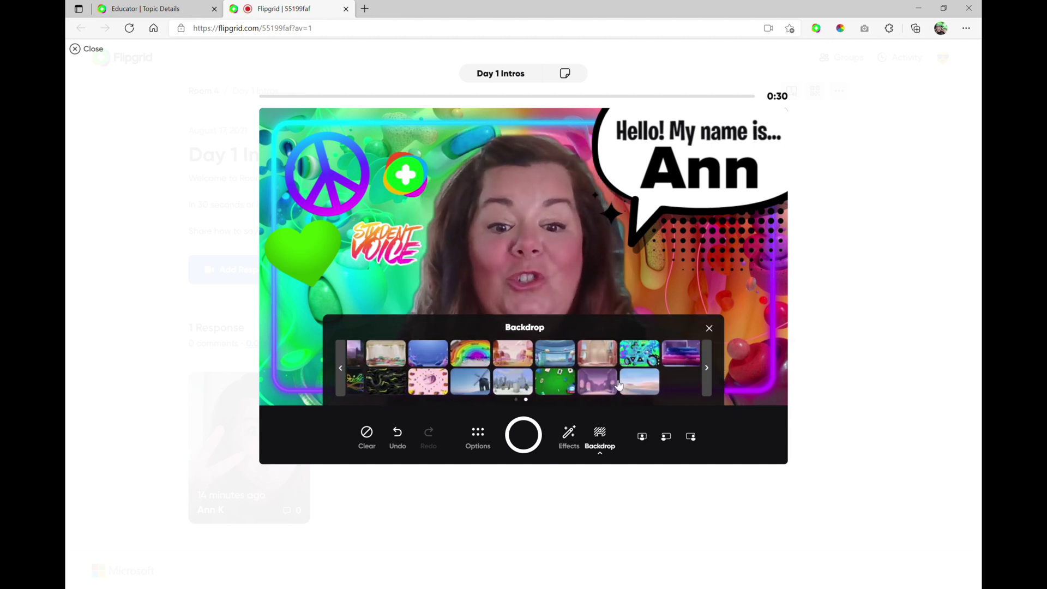
click(595, 385)
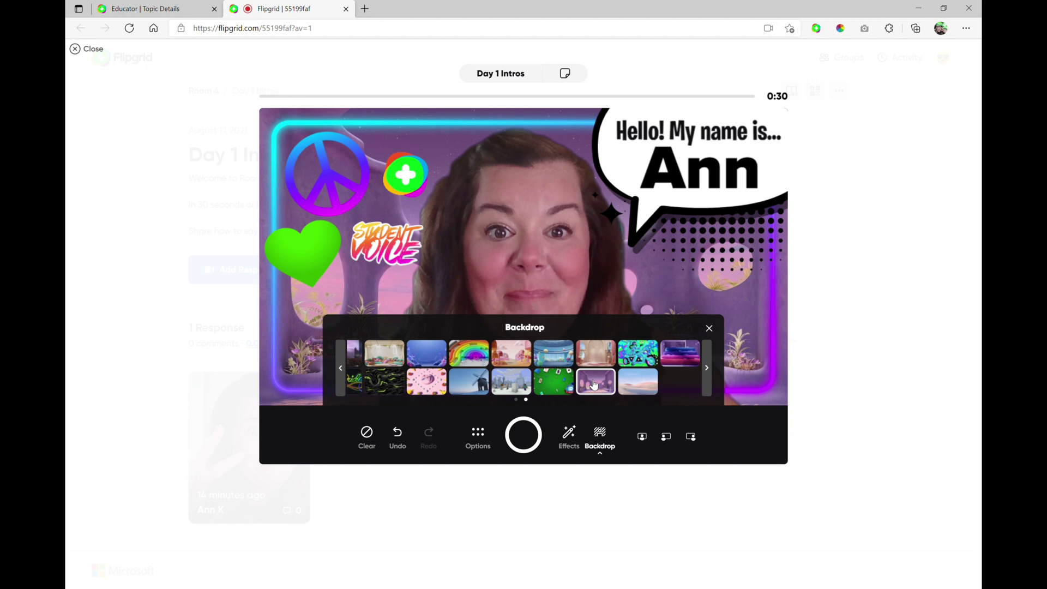
click(602, 436)
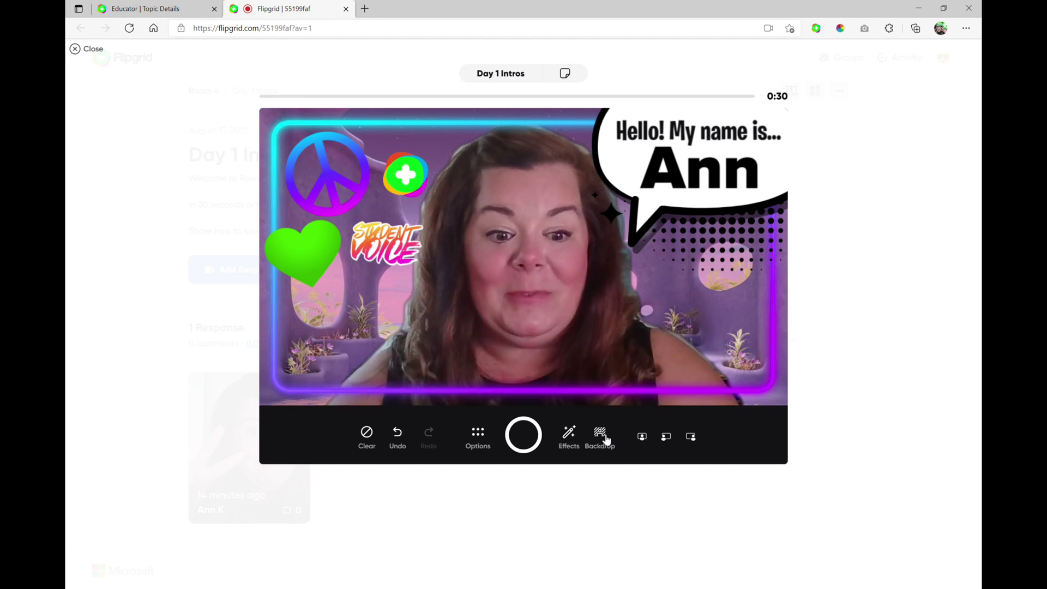
Step: Shrink the webcam into an inset, shift it lower right, lower left, then drag it centre
click(690, 437)
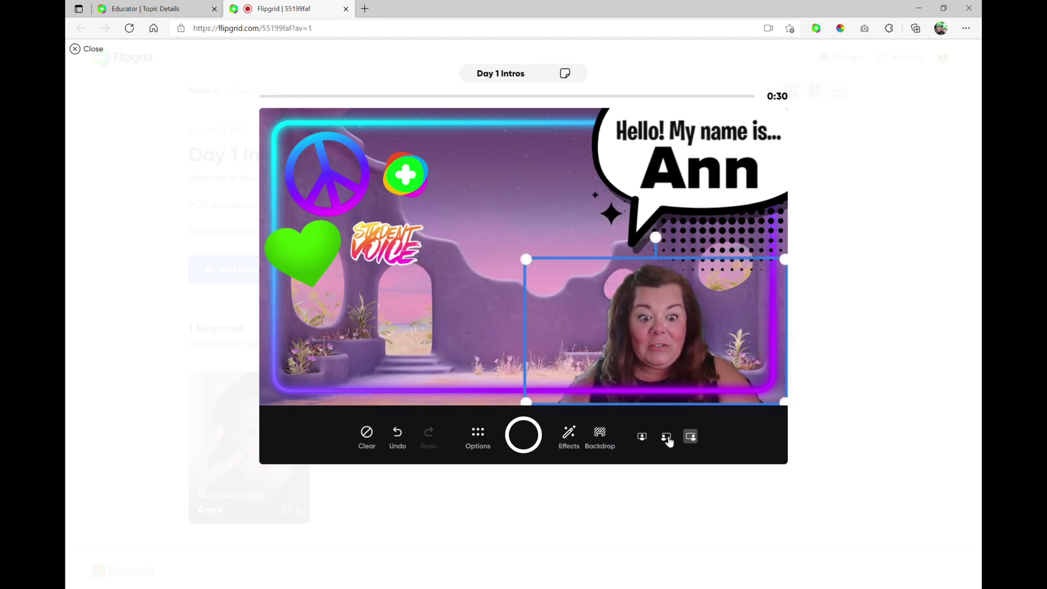
click(666, 436)
drag(433, 374, 545, 364)
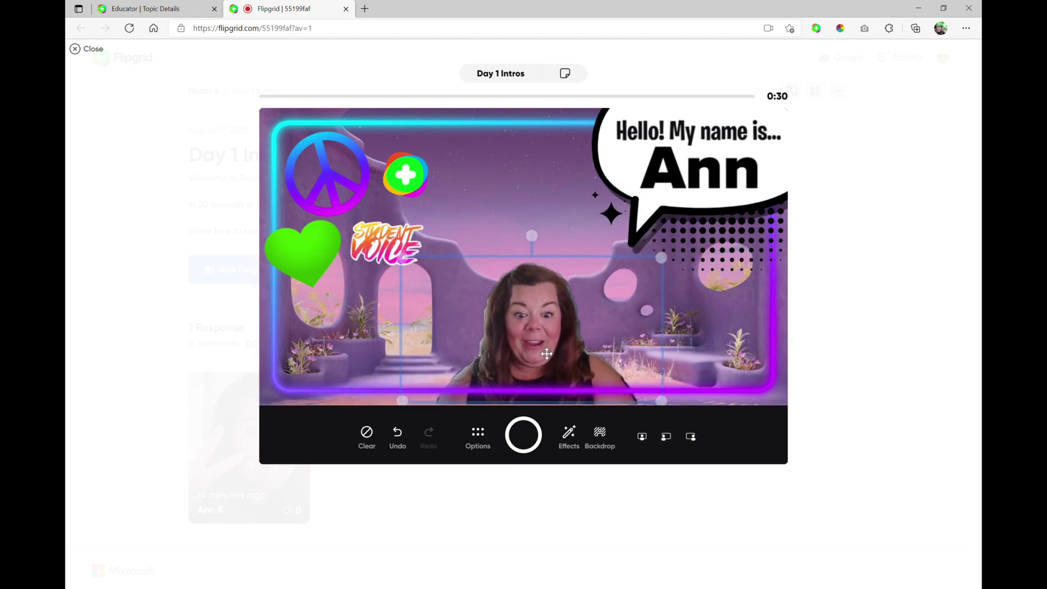
Step: Restore the full-screen webcam layout and record a 7-second intro clip
click(642, 437)
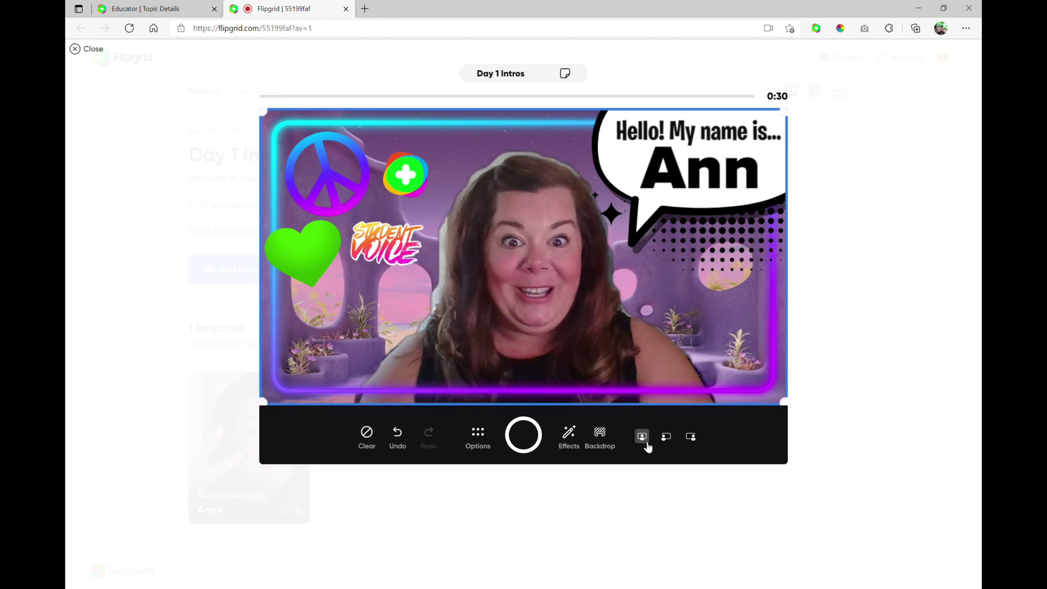
click(525, 434)
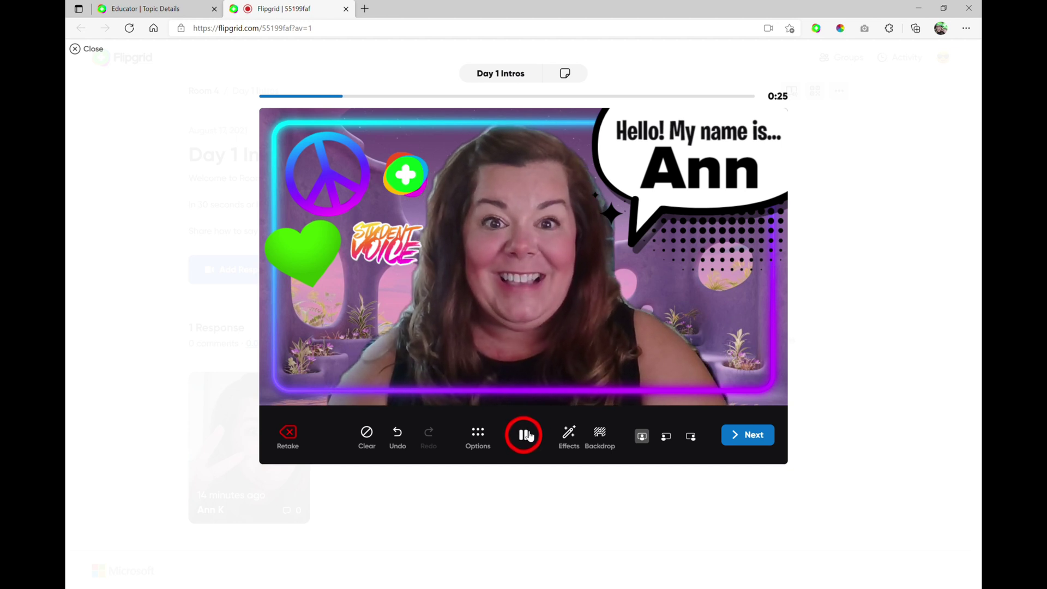
click(525, 435)
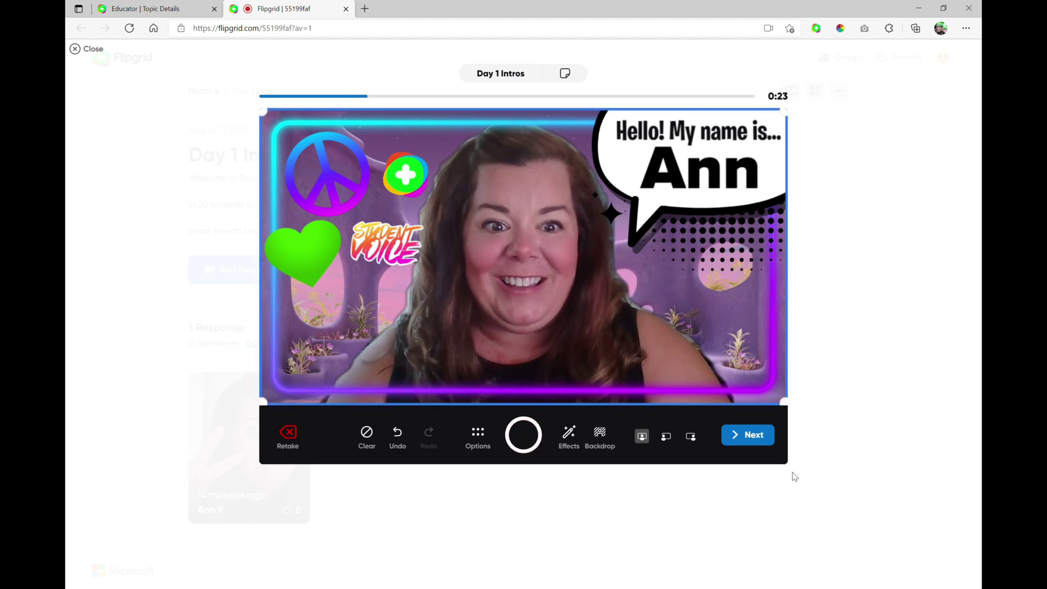
Step: Preview the recorded clip, skip adding music, and proceed to the Submit your video page
click(761, 437)
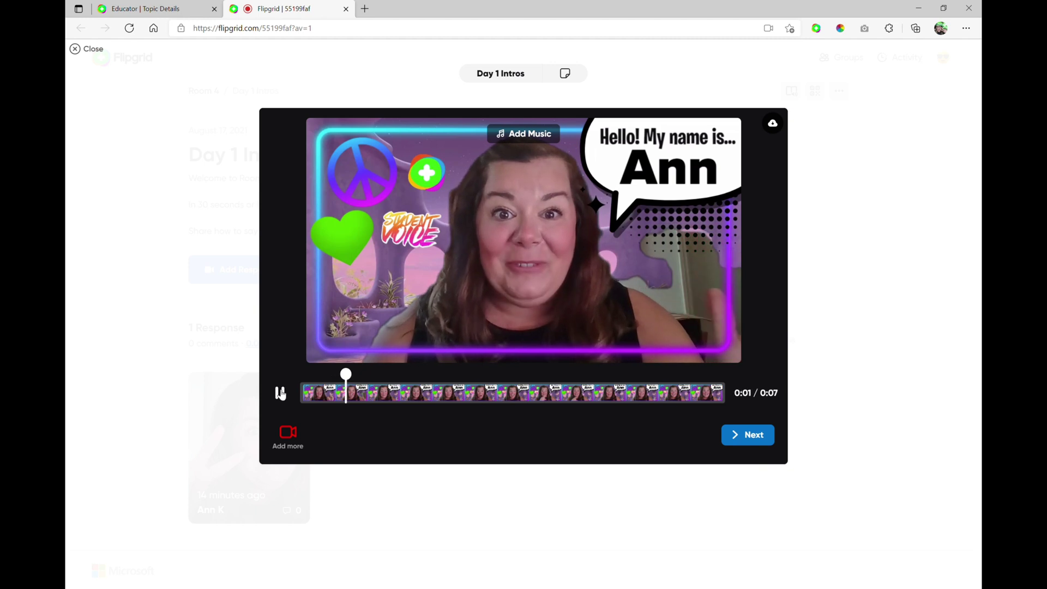
click(281, 393)
click(280, 392)
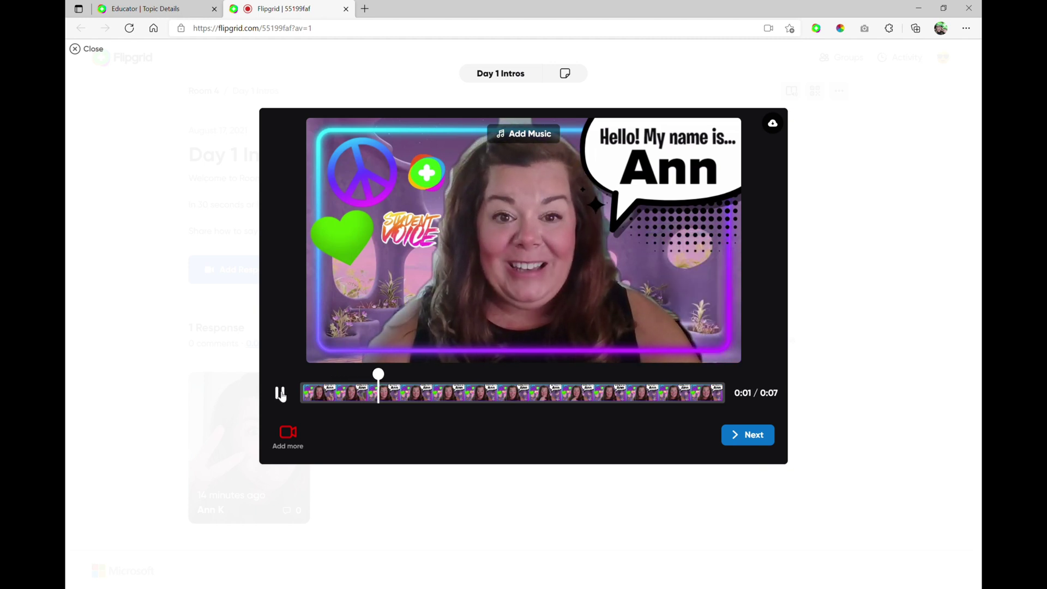
click(281, 393)
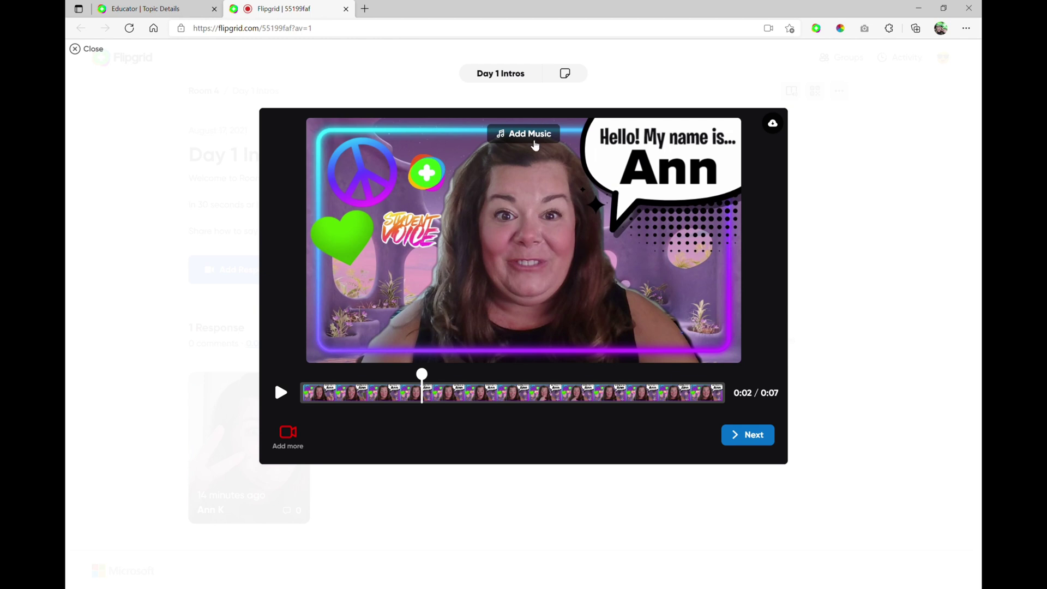
click(532, 134)
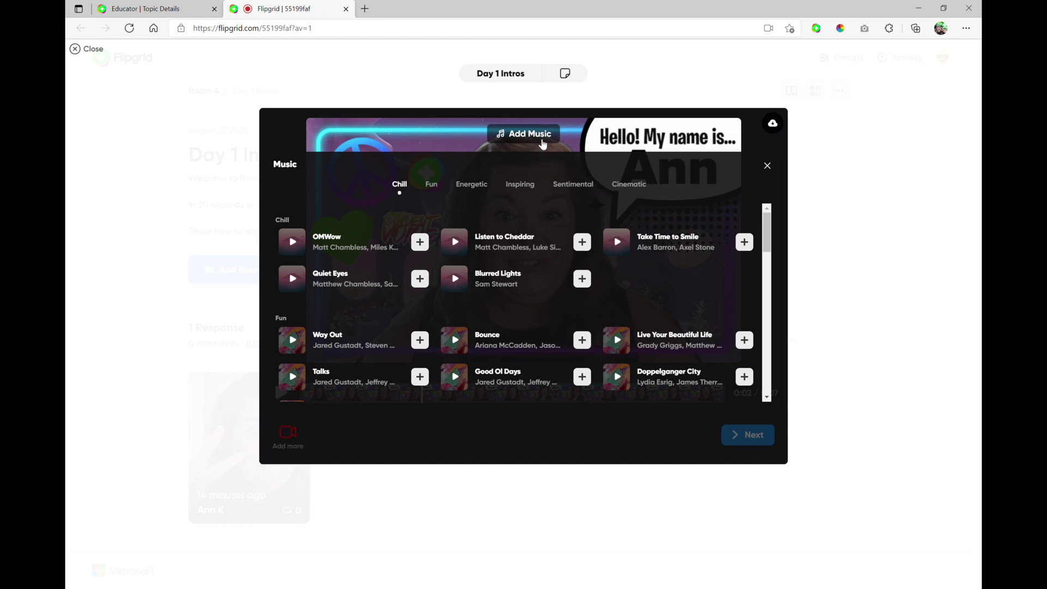
click(544, 136)
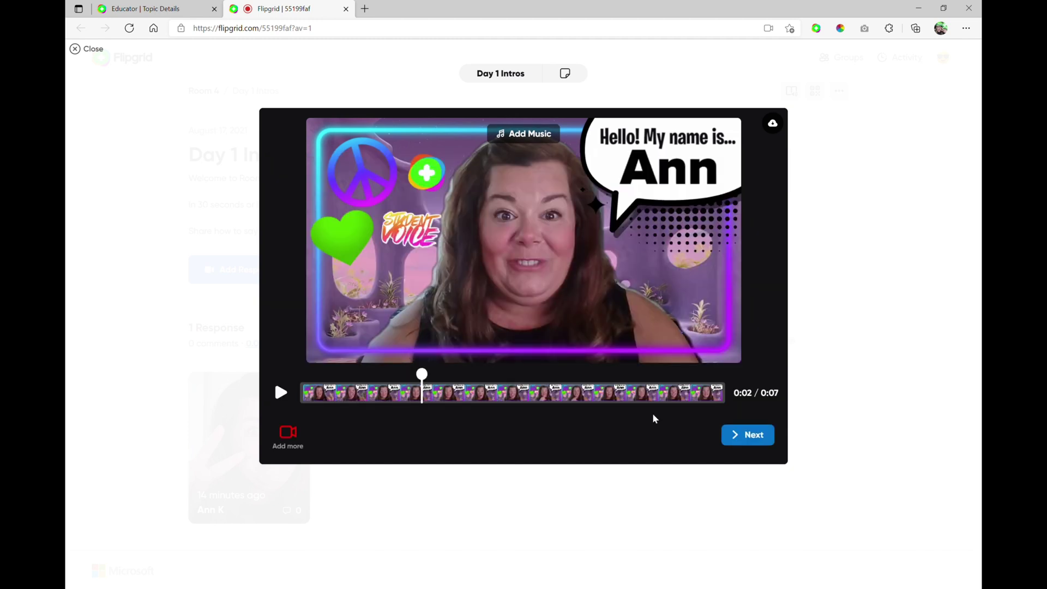
click(762, 438)
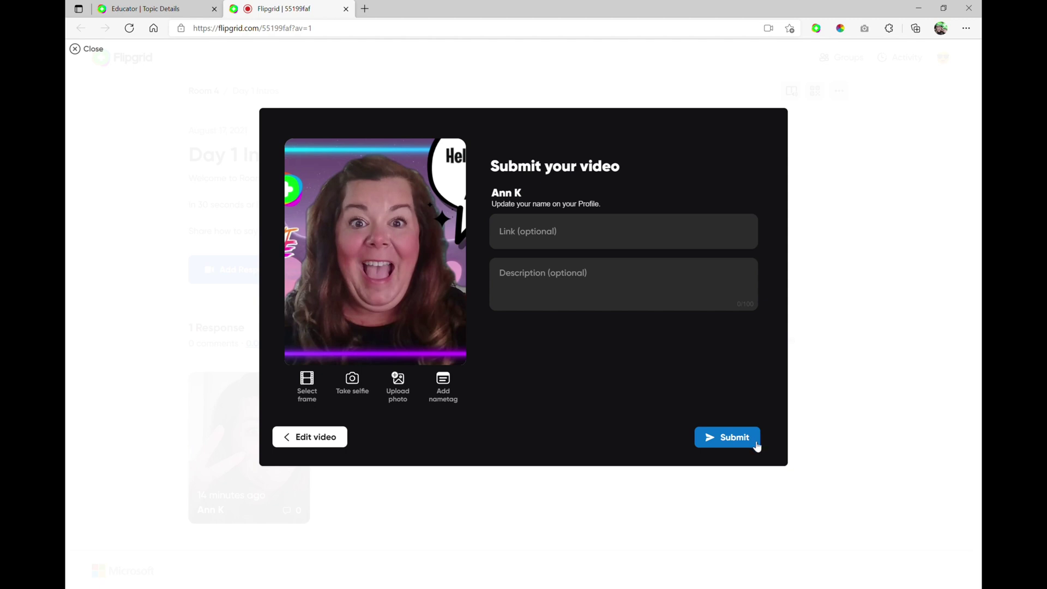
Step: Submit the intro video as a response to the Day 1 Intros topic
click(757, 446)
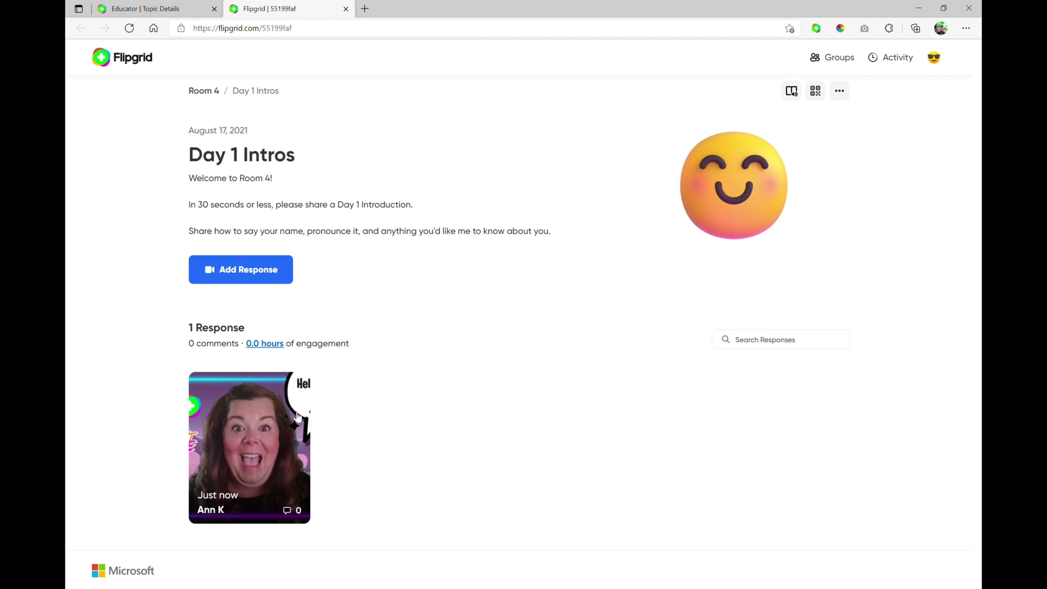
Step: In the educator admin, open the new response's page and check its Public/Private comment setting
click(195, 13)
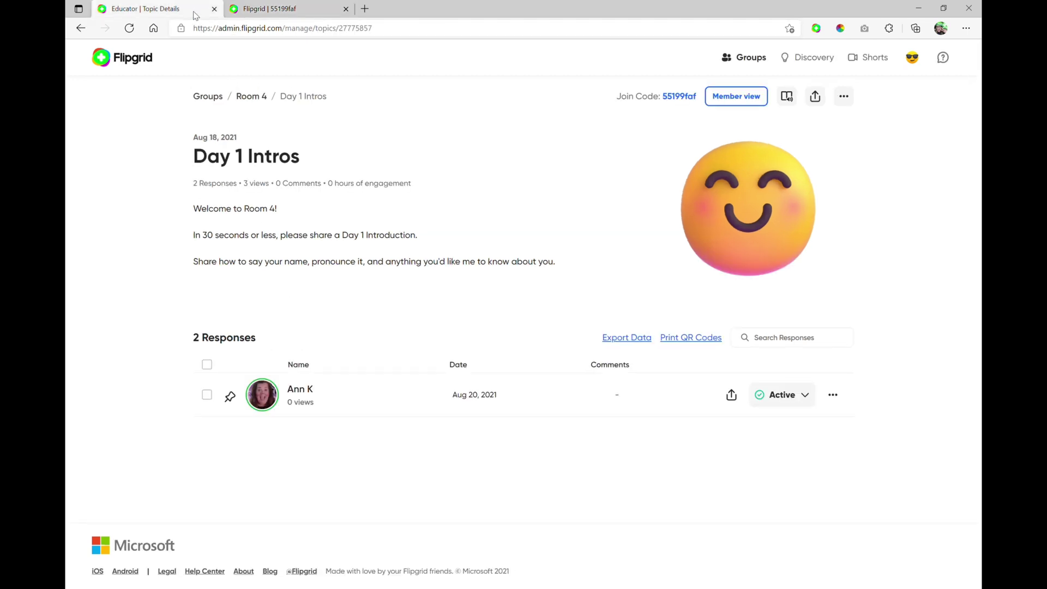
click(372, 408)
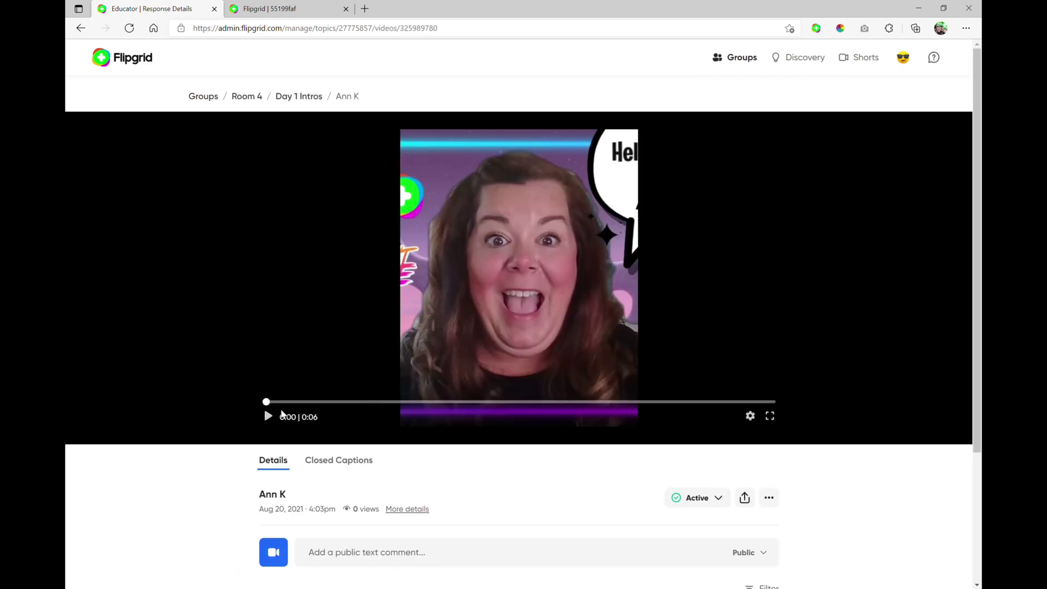
click(269, 417)
scroll(275, 421, down, 3)
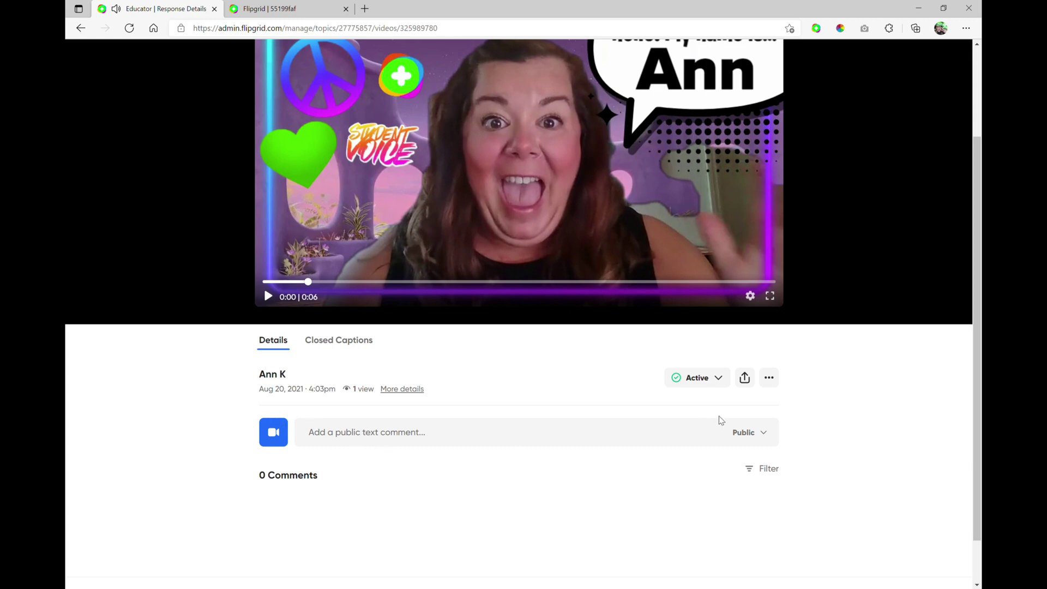
click(770, 438)
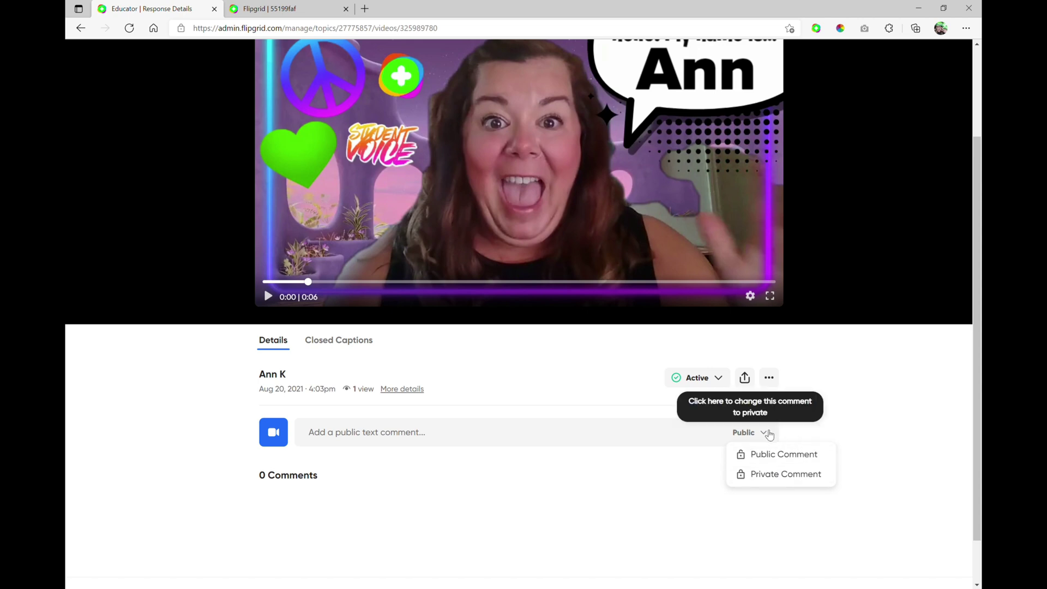
click(768, 433)
scroll(482, 419, up, 1)
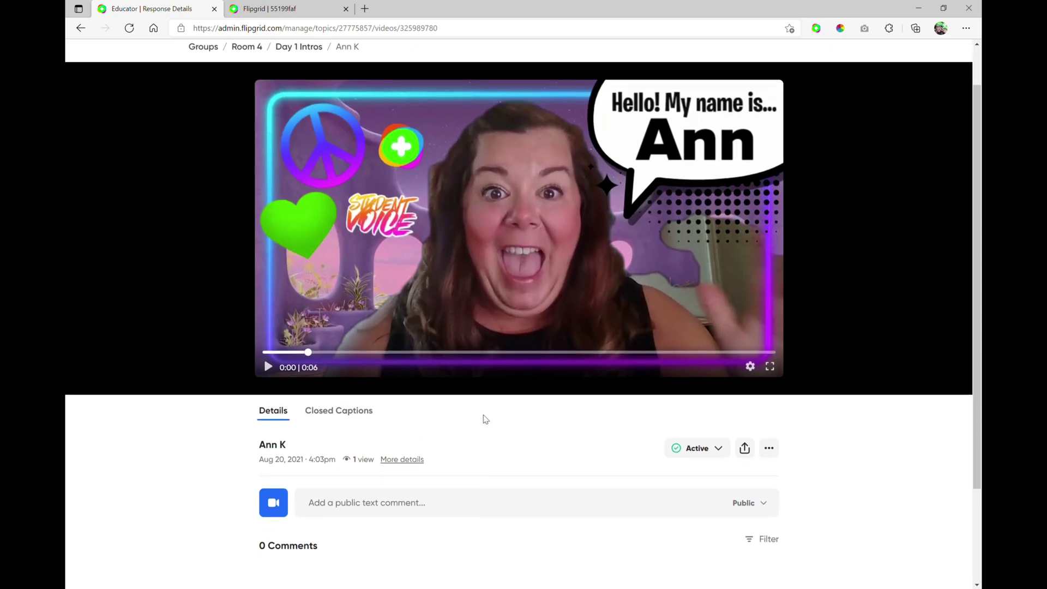
Step: View the response video's share QR code, then close the sharing dialog
click(743, 448)
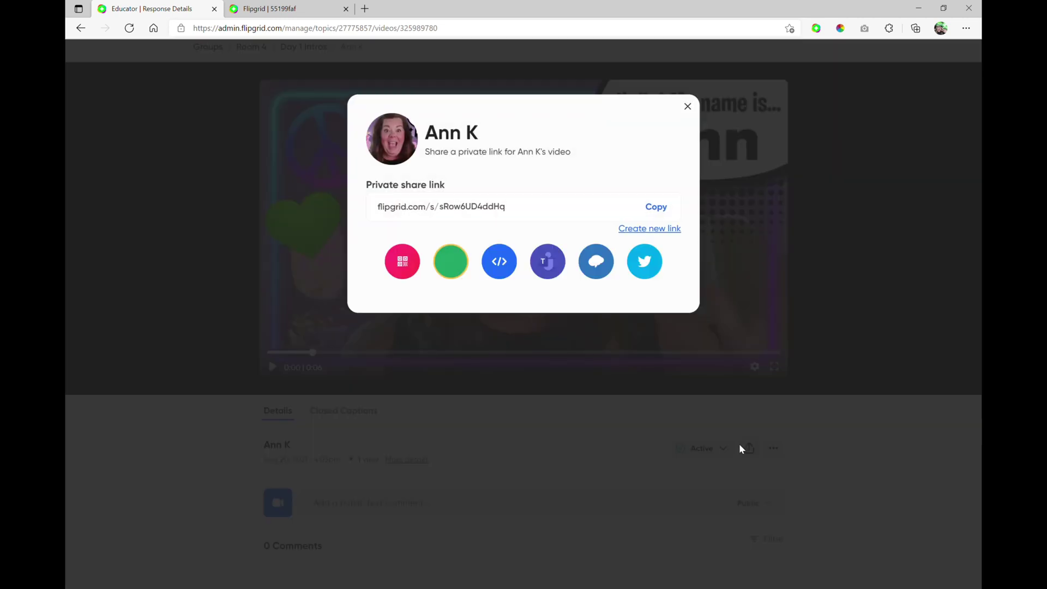
click(416, 273)
click(688, 107)
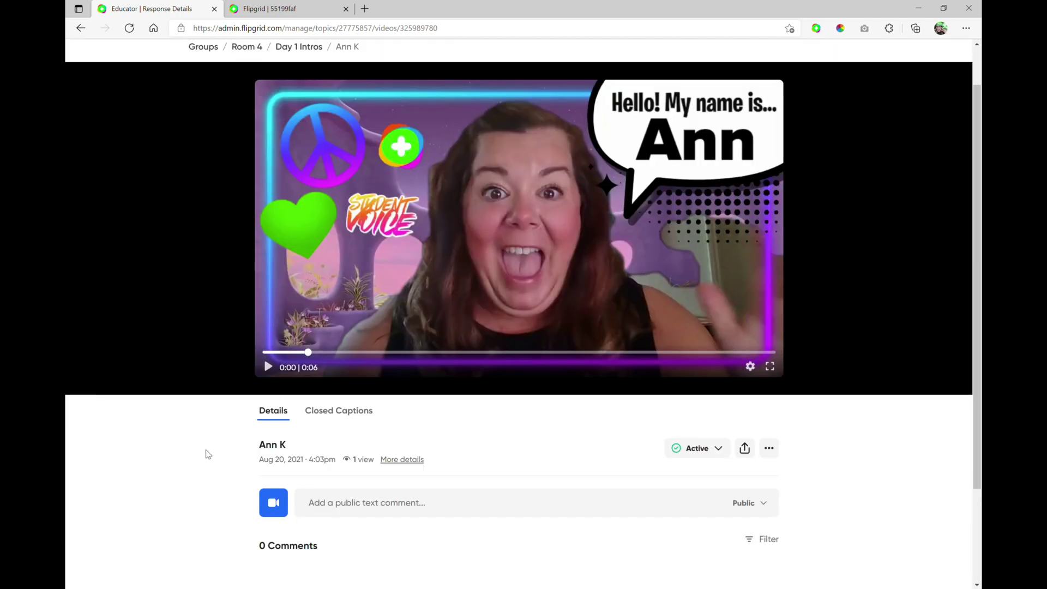